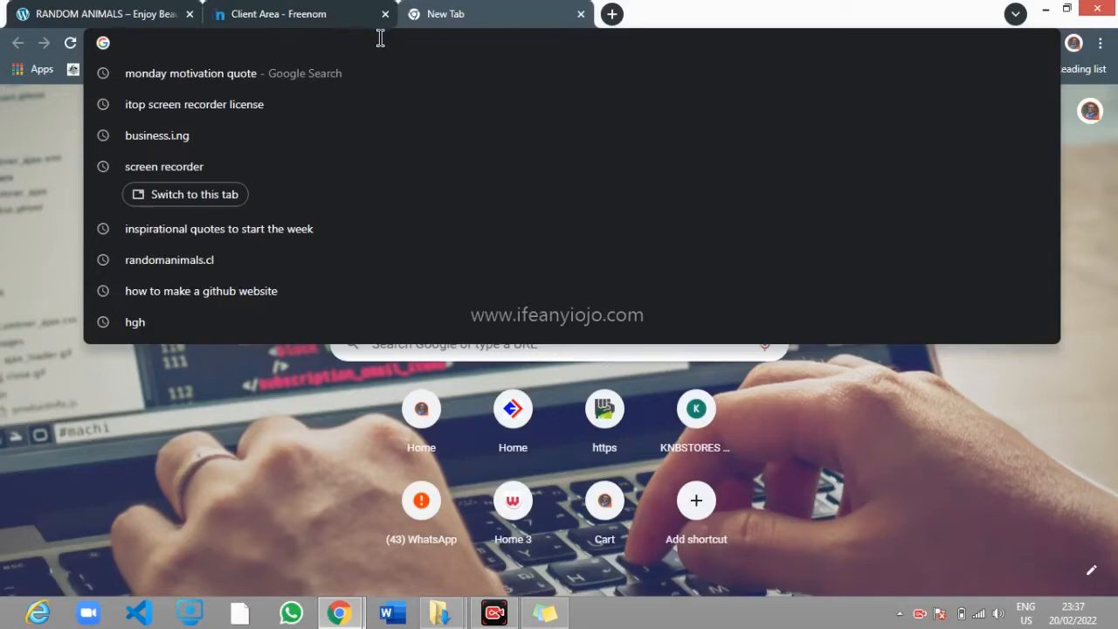
Load aeonfree.com in the new Chrome tab
type("ae")
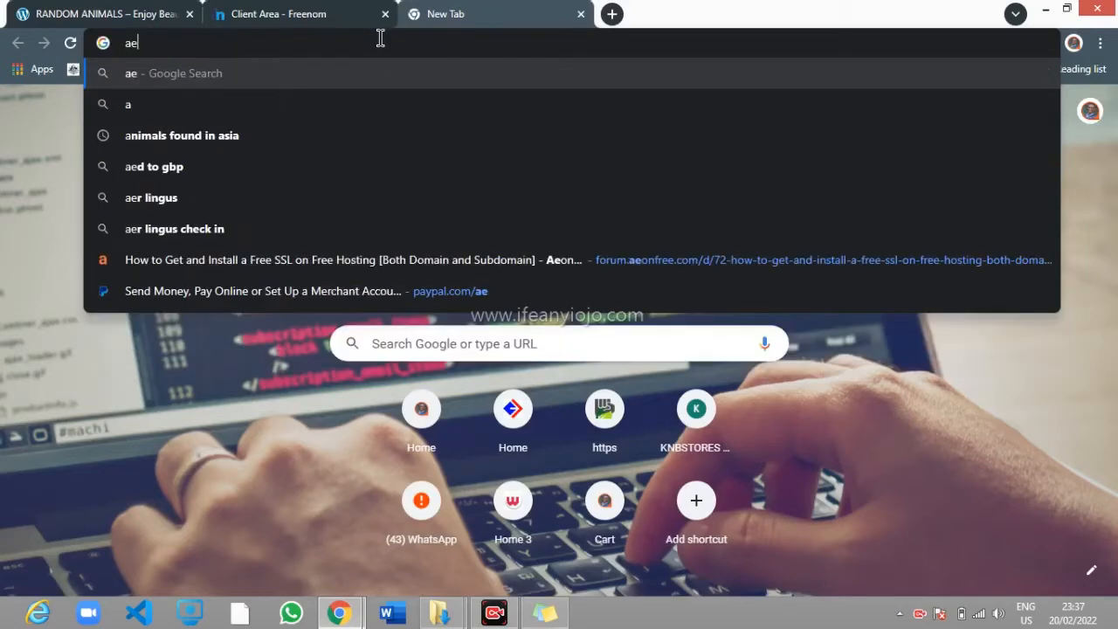
type("o")
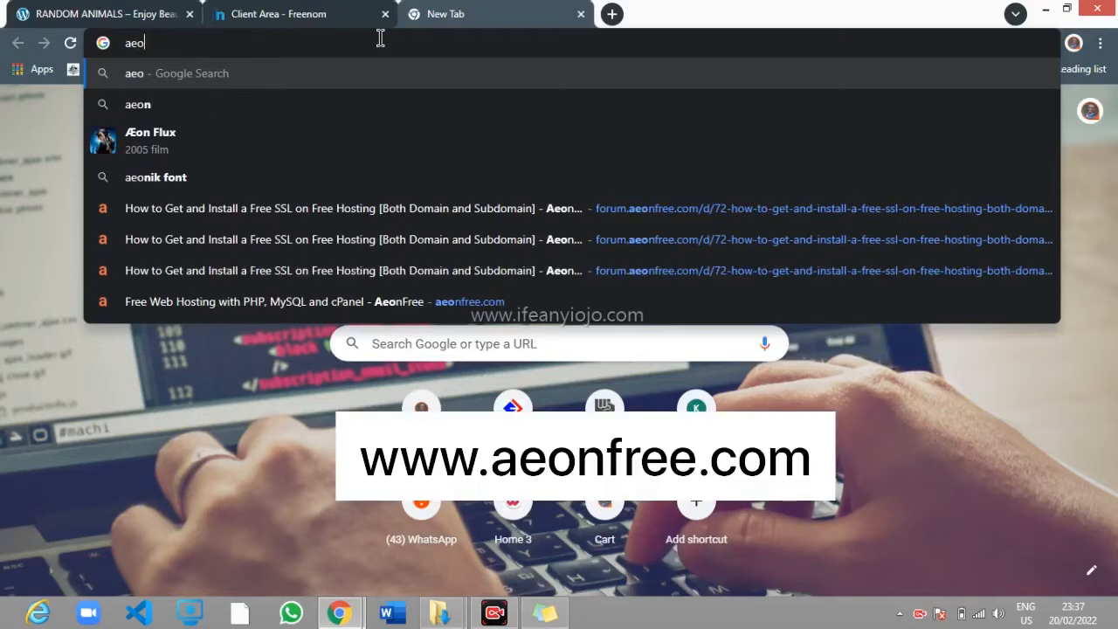
type("nfree")
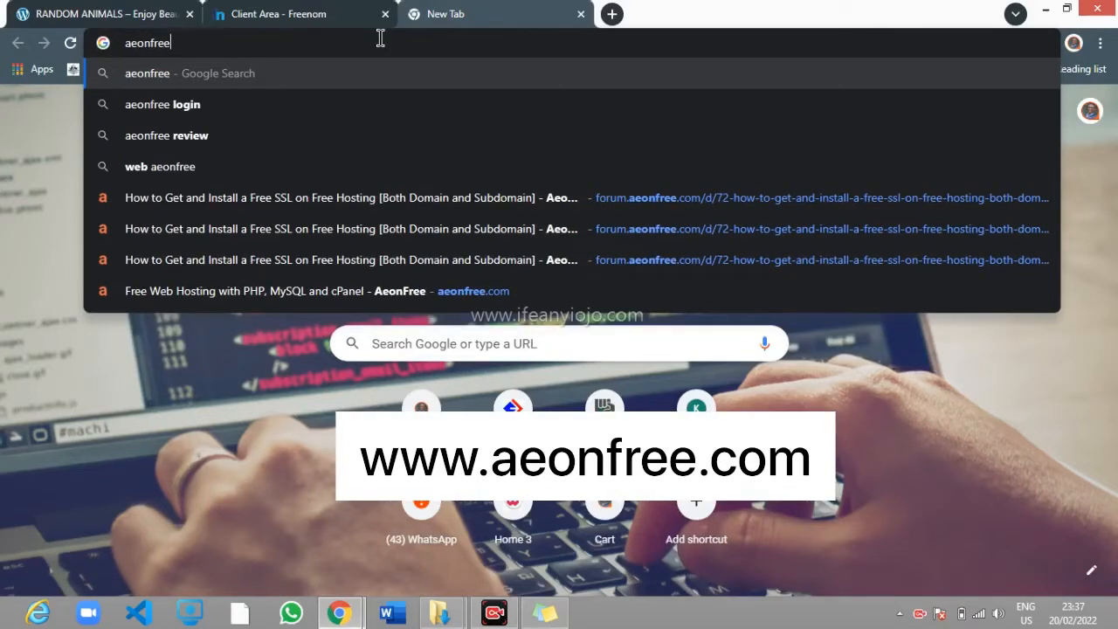
type(".com")
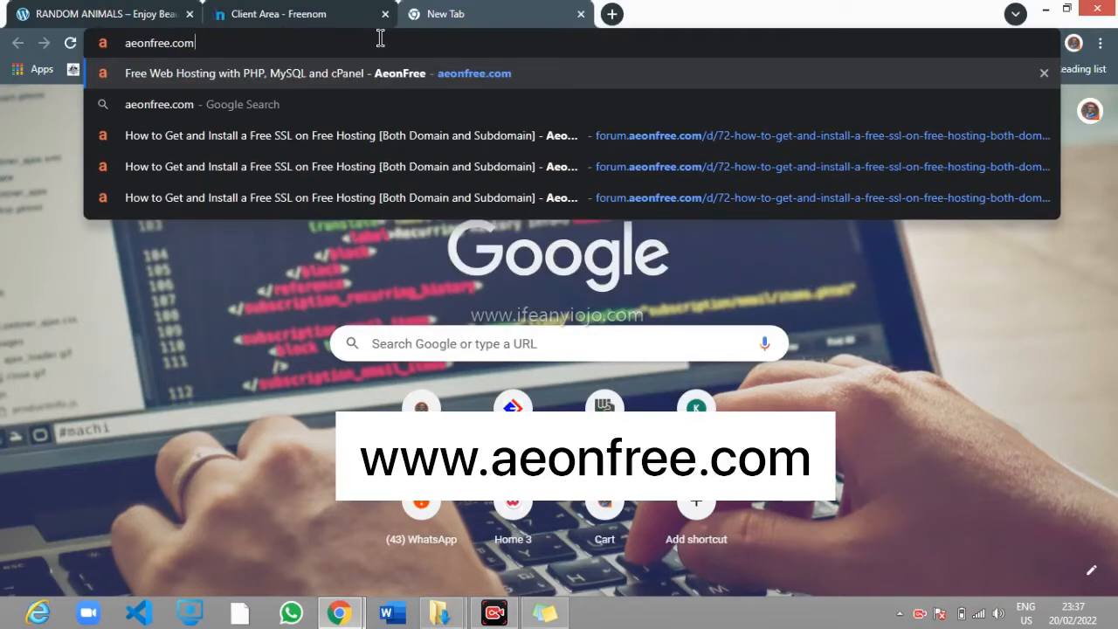
key("Return")
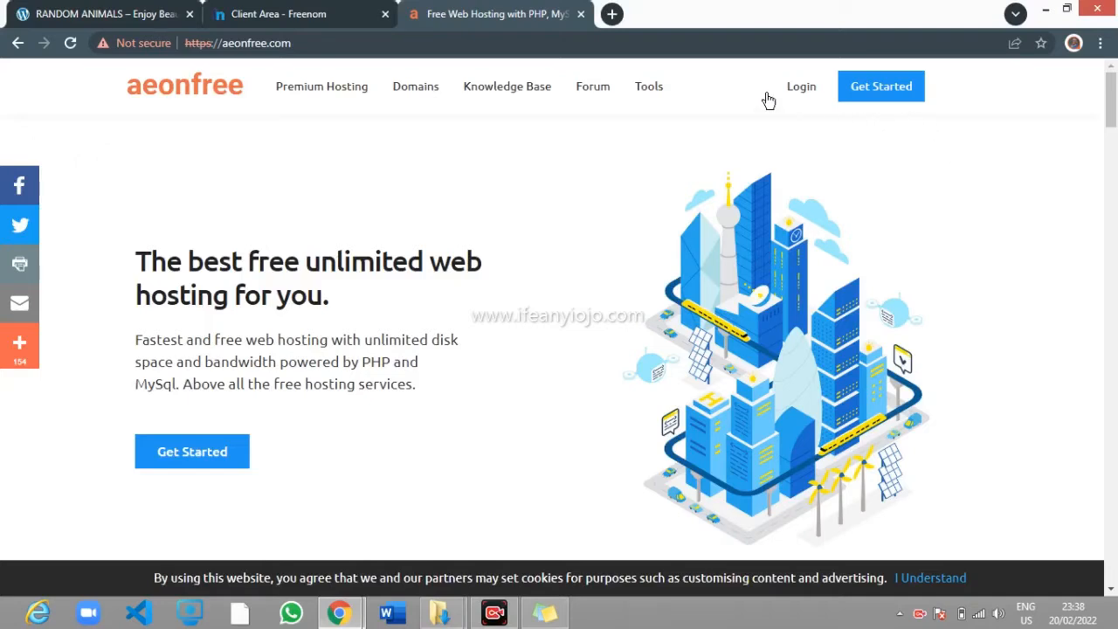
Start the free hosting signup with Get Started and close the full-page ad
left_click(881, 96)
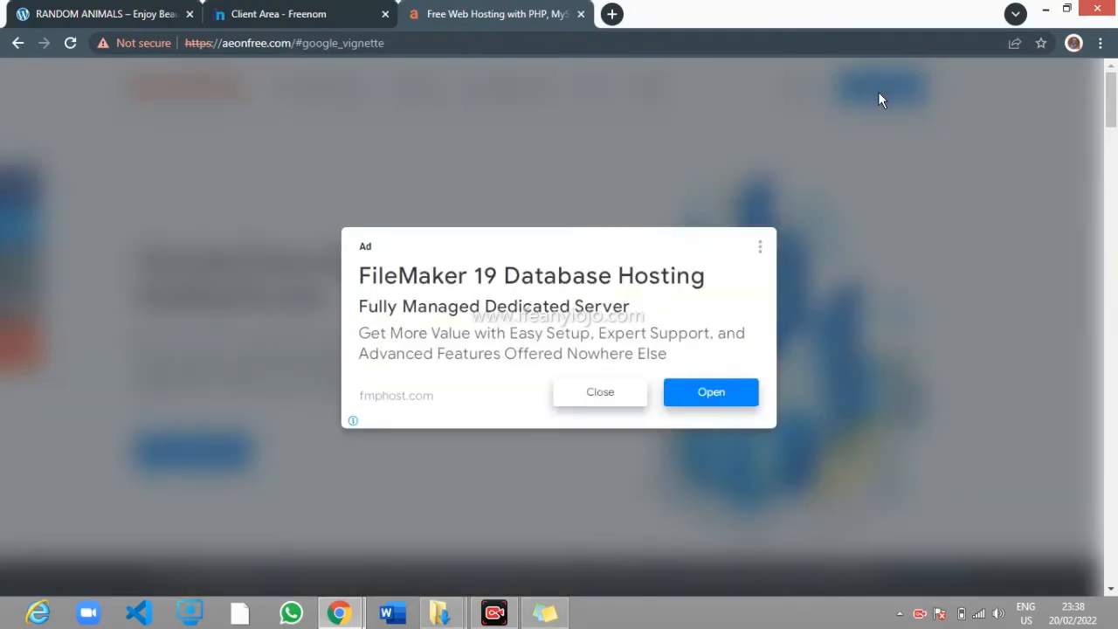
left_click(614, 404)
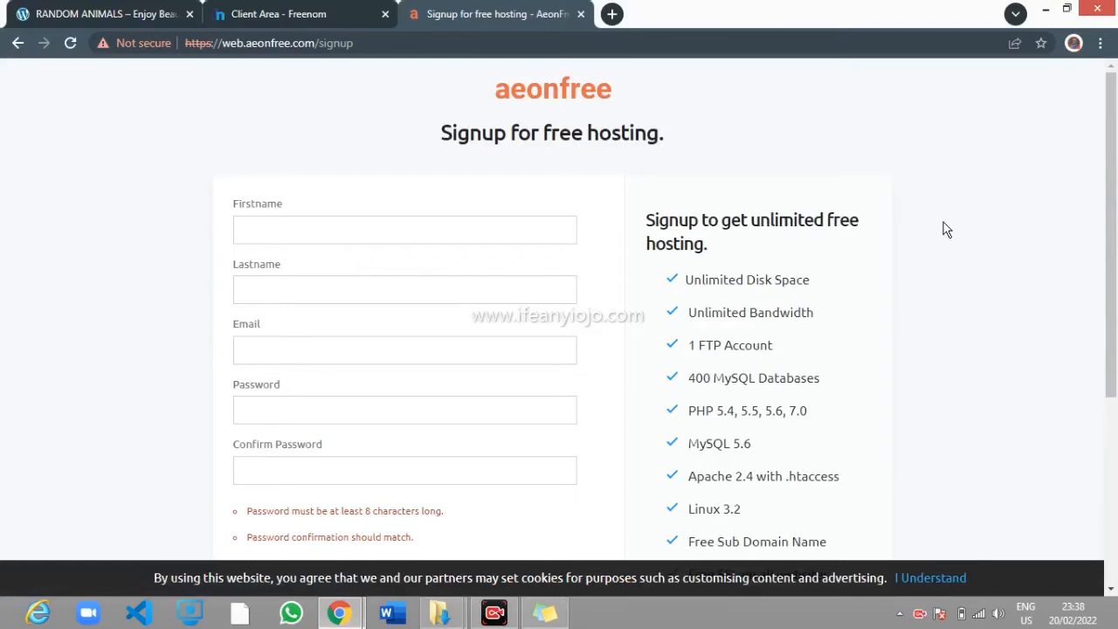
scroll(944, 230, "down", 3)
scroll(944, 230, "up", 2)
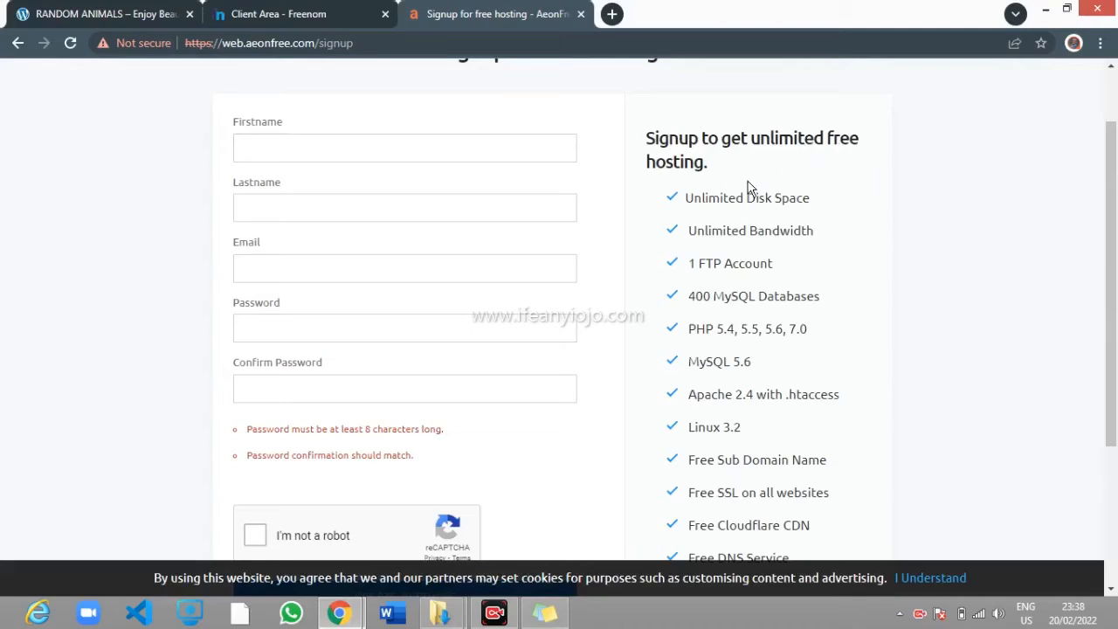
left_click_drag(689, 198, 888, 204)
left_click(921, 207)
scroll(887, 275, "down", 1)
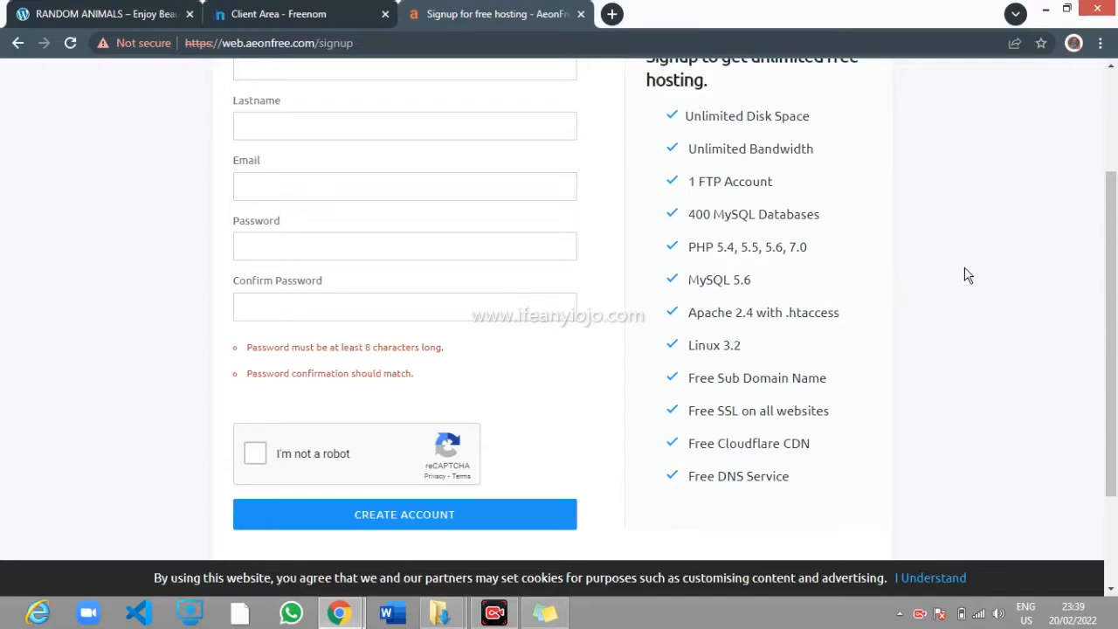
scroll(968, 275, "up", 2)
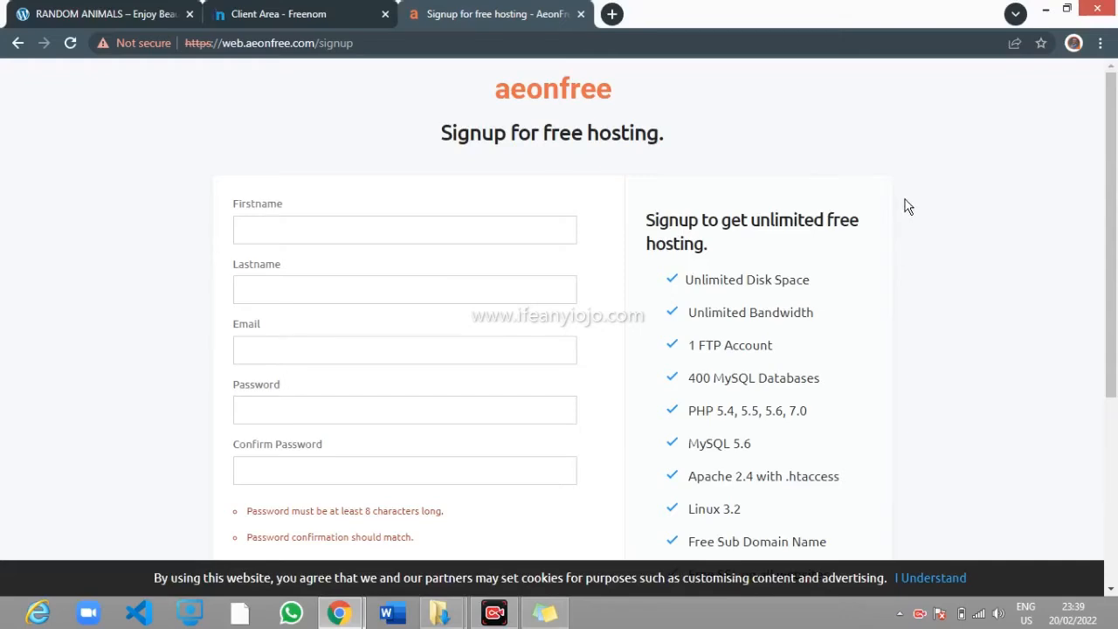
scroll(934, 242, "down", 2)
scroll(929, 242, "down", 1)
scroll(929, 242, "up", 3)
Autofill the first and last name from saved details and switch to another saved e-mail address
left_click(476, 231)
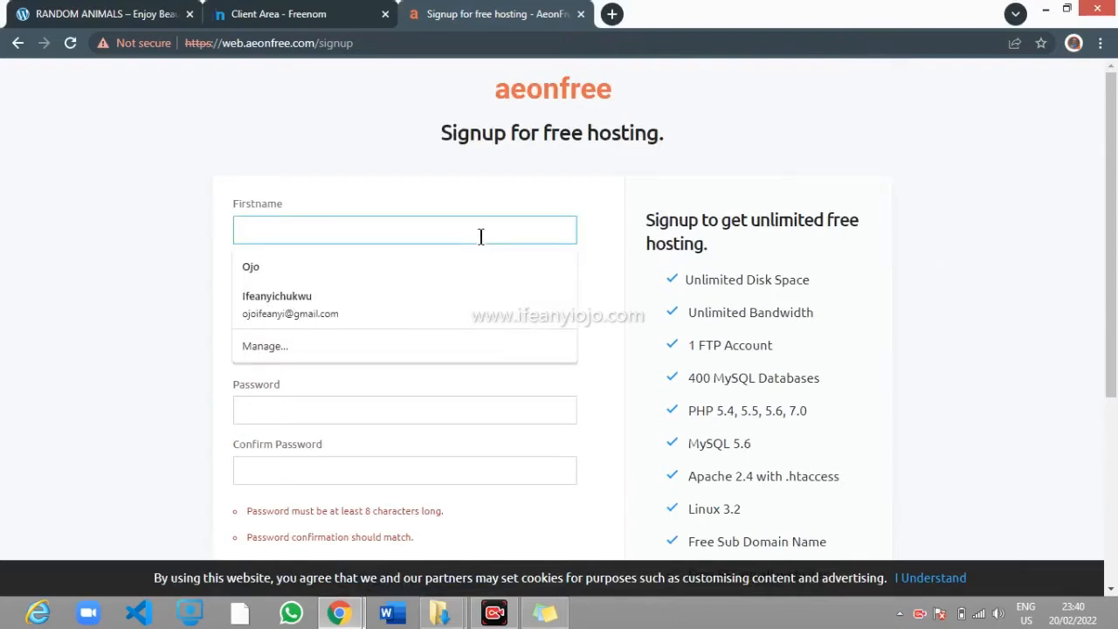
left_click(970, 253)
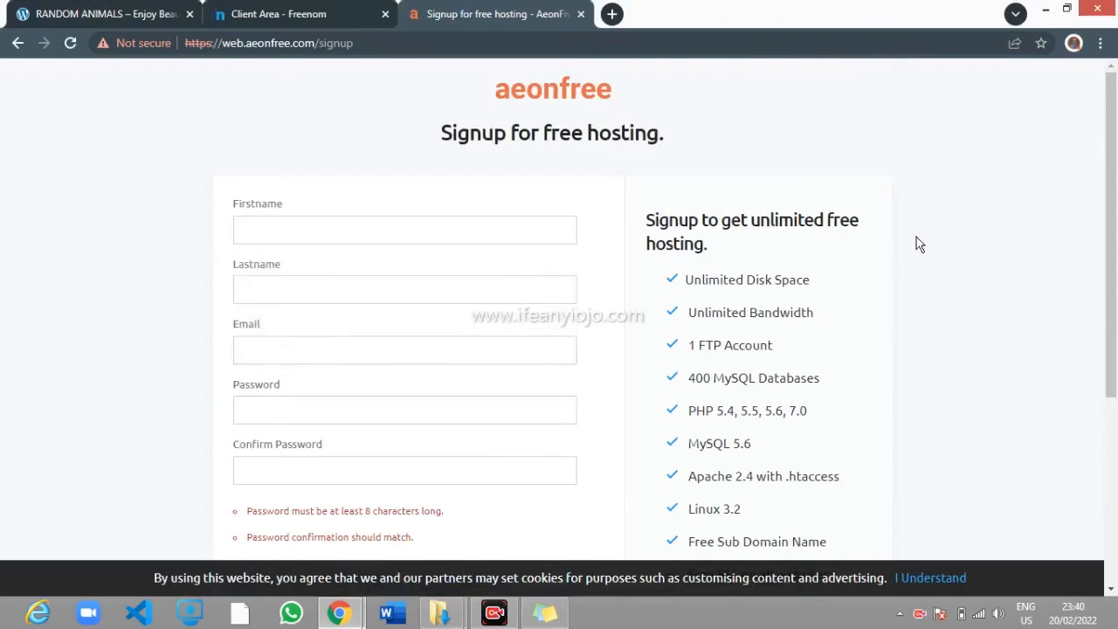
left_click(543, 228)
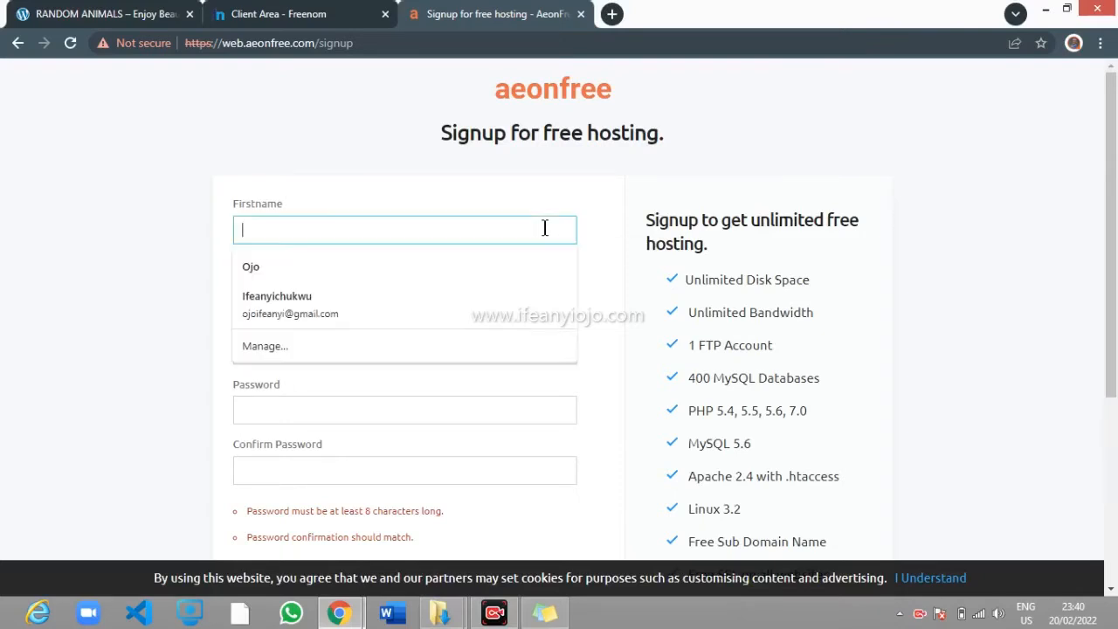
left_click(540, 299)
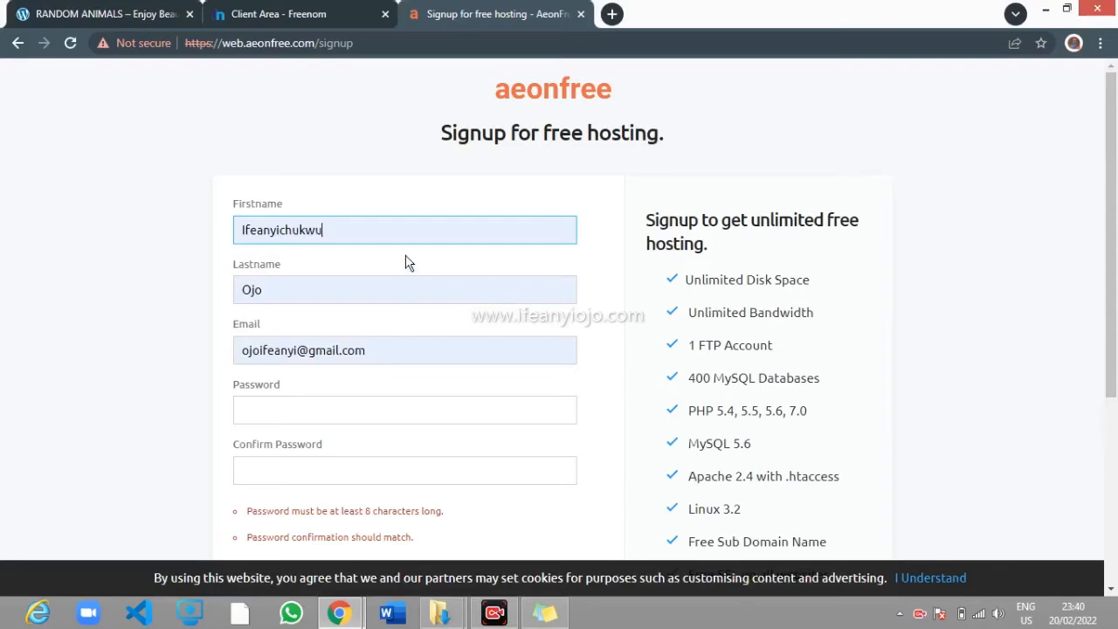
scroll(428, 284, "down", 2)
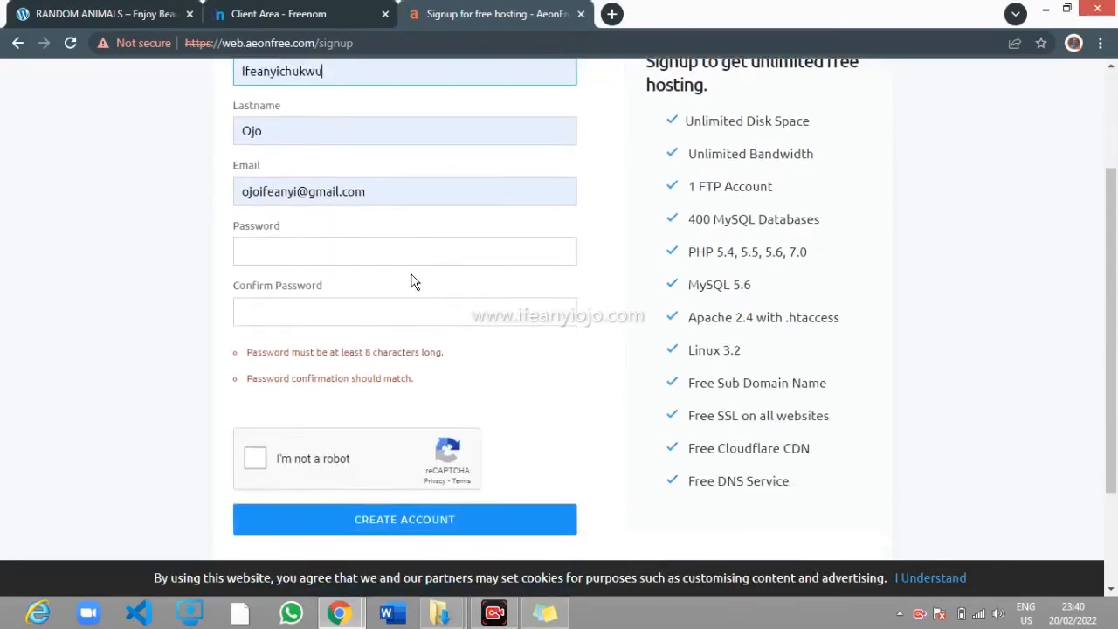
triple_click(345, 190)
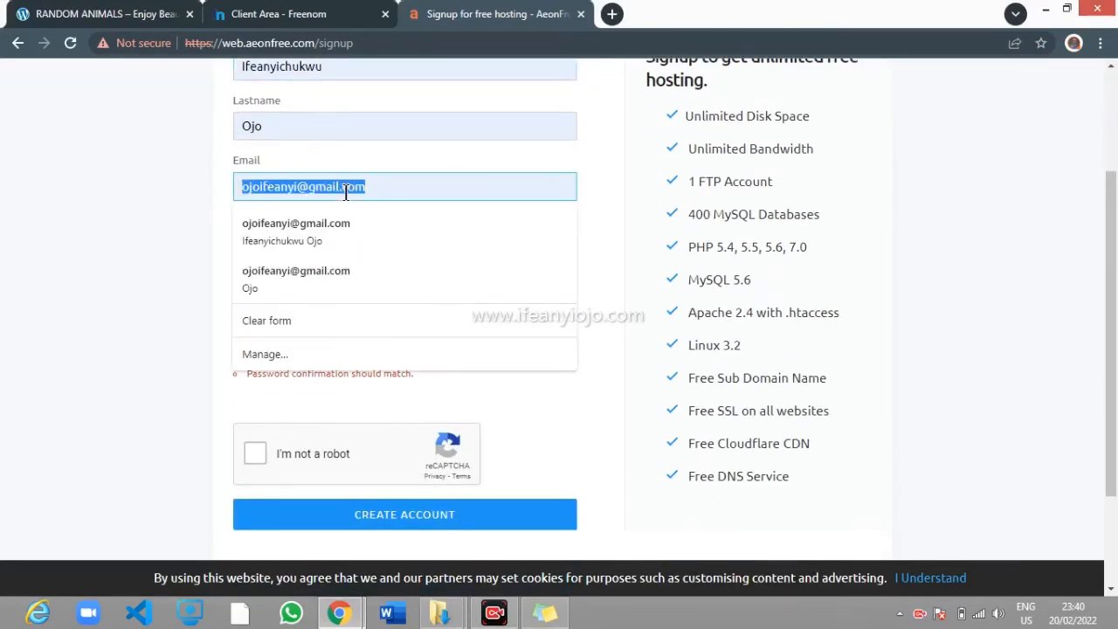
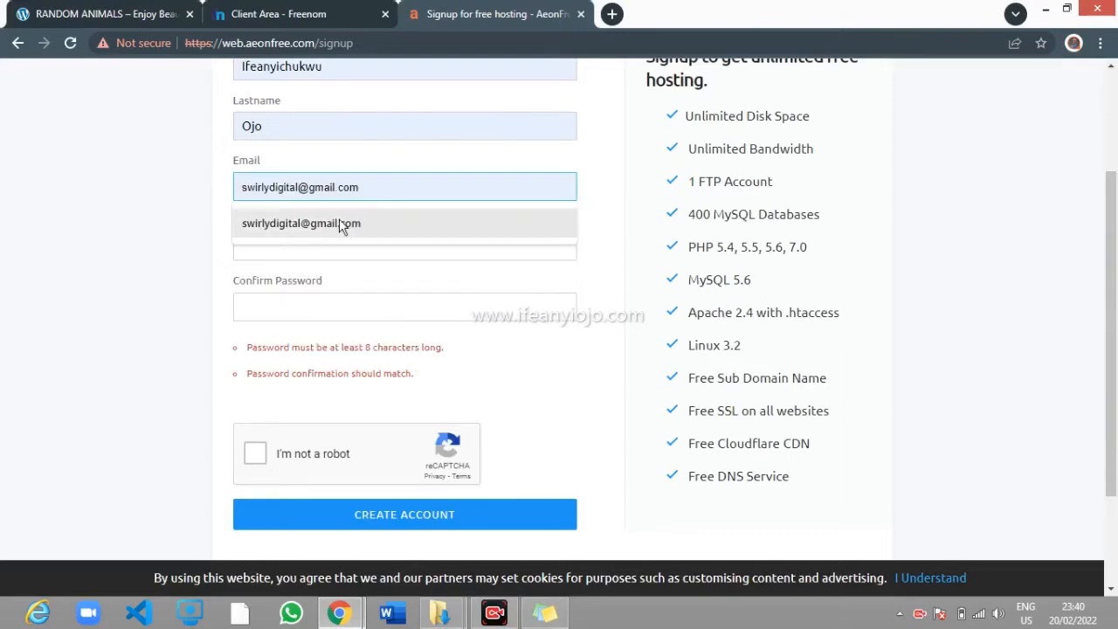
left_click(340, 224)
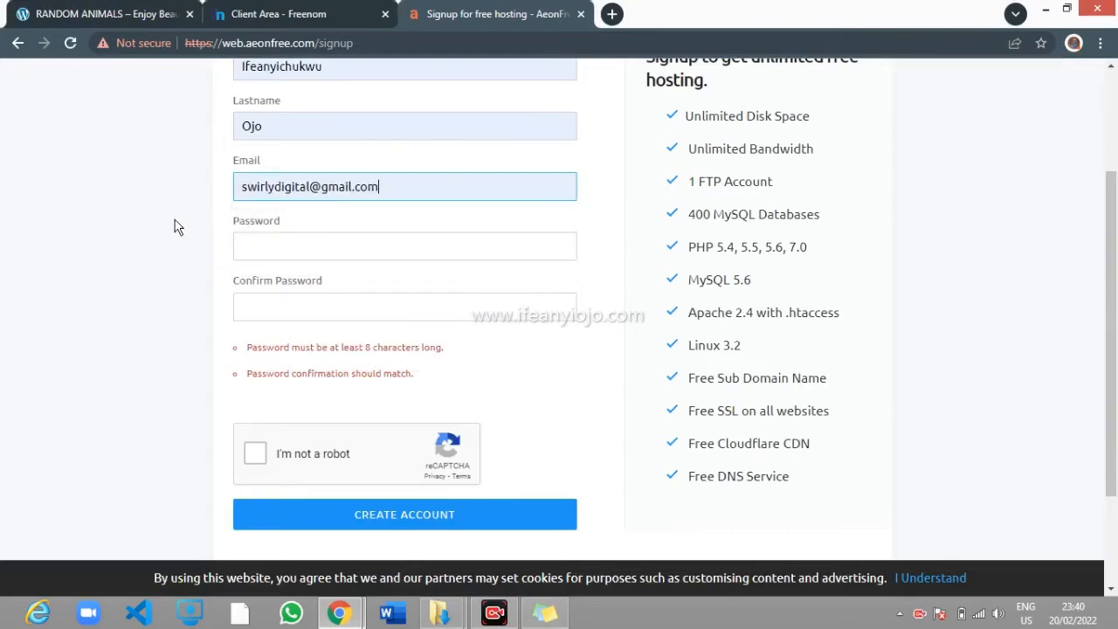
Enter and confirm the account password, then tick the reCAPTCHA checkbox
left_click(238, 241)
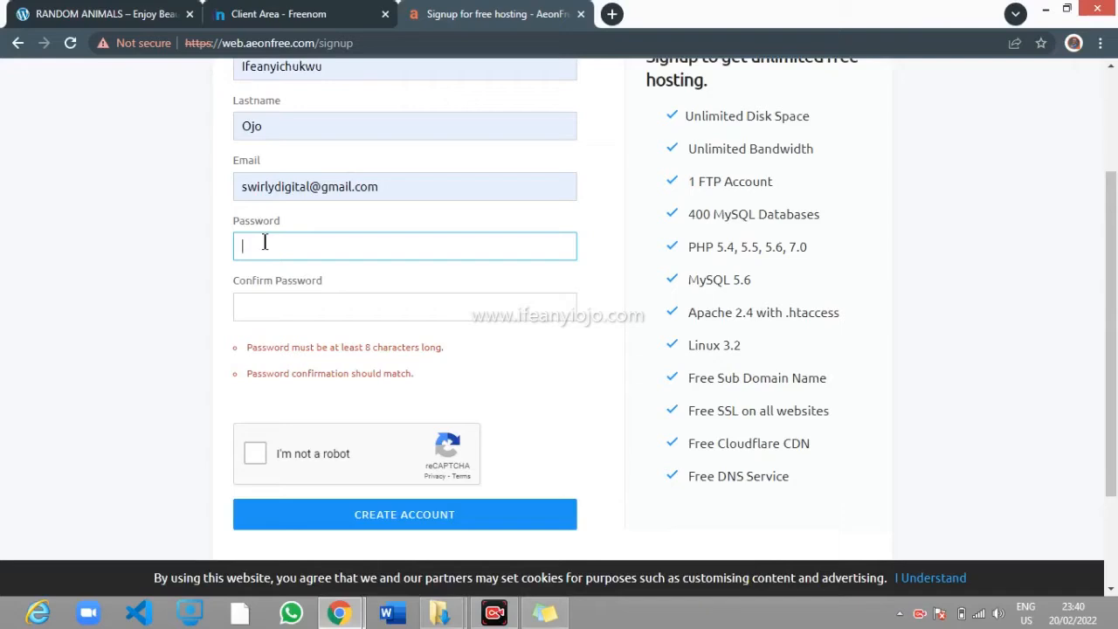
type("*********")
key("Tab")
type("*****")
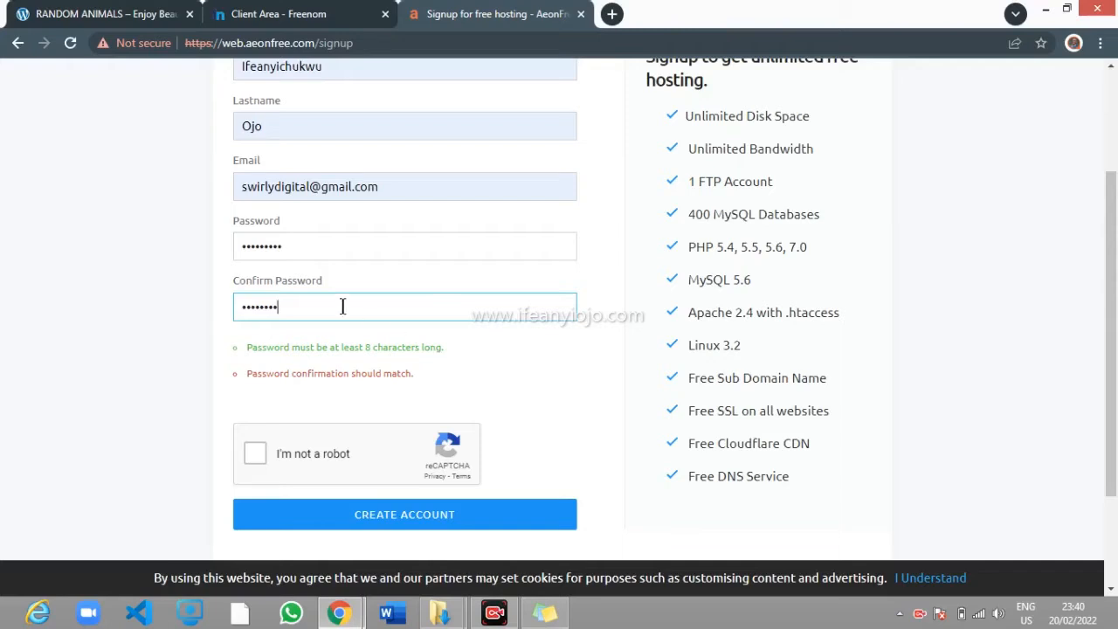
left_click(312, 245)
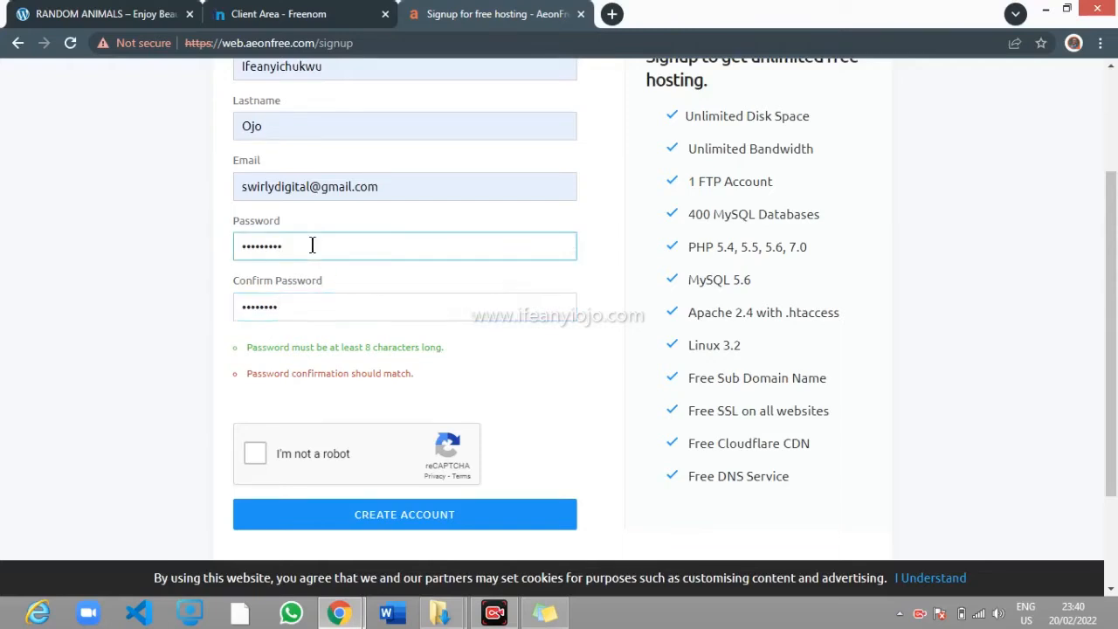
double_click(312, 245)
type("••••••••")
key("Tab")
type("••••••")
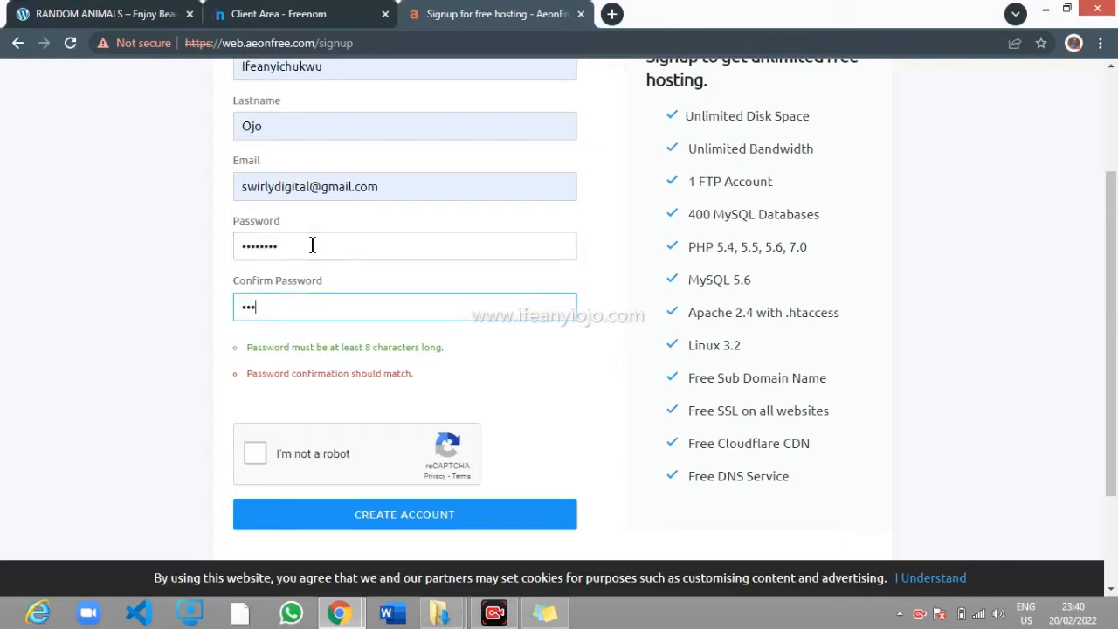
type("••")
left_click(255, 455)
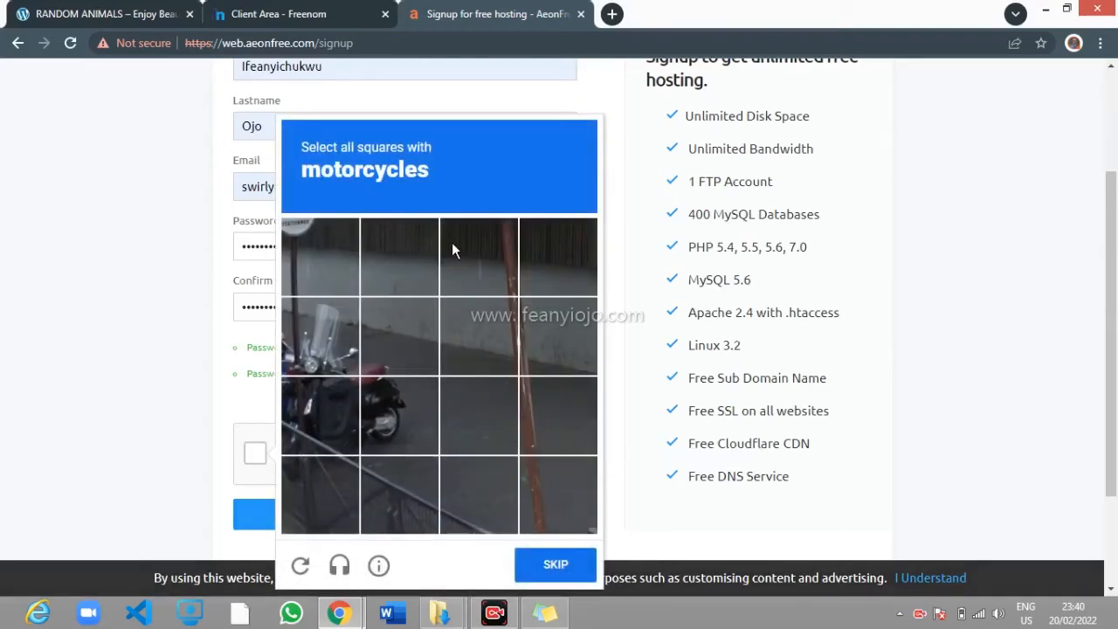
Select the four motorcycle tiles, verify the challenge, and create the account
scroll(472, 246, "down", 1)
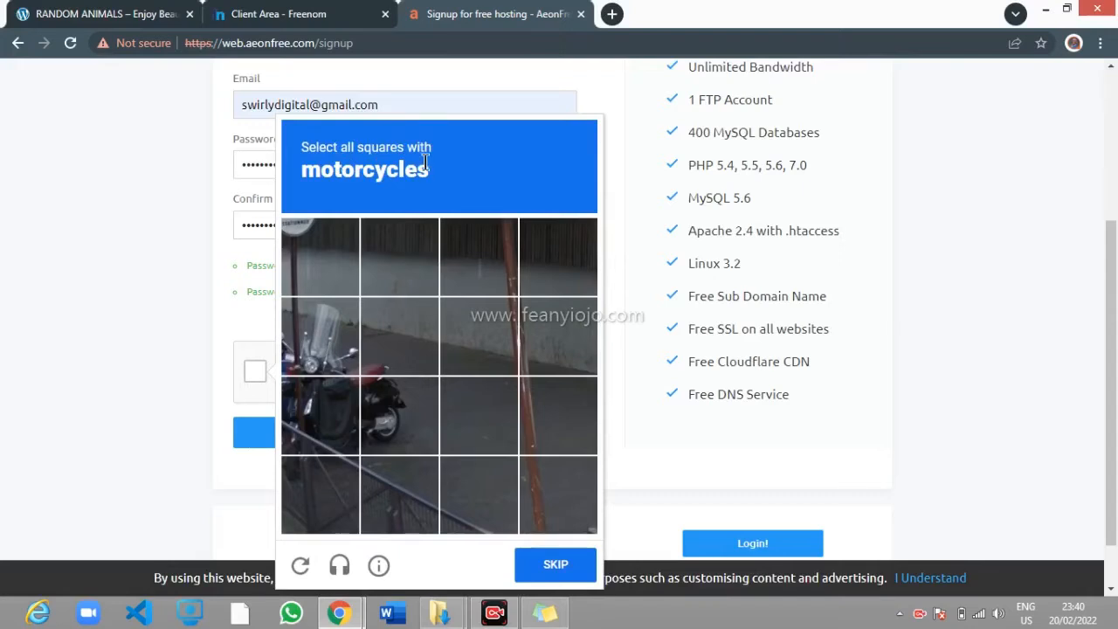
left_click(318, 343)
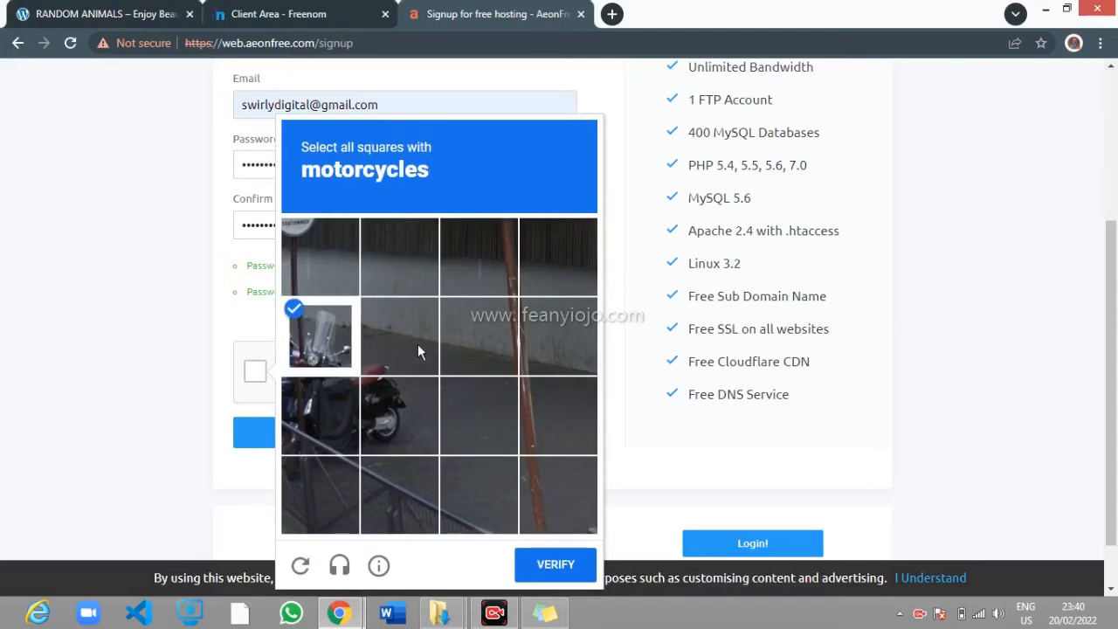
left_click(420, 367)
left_click(401, 416)
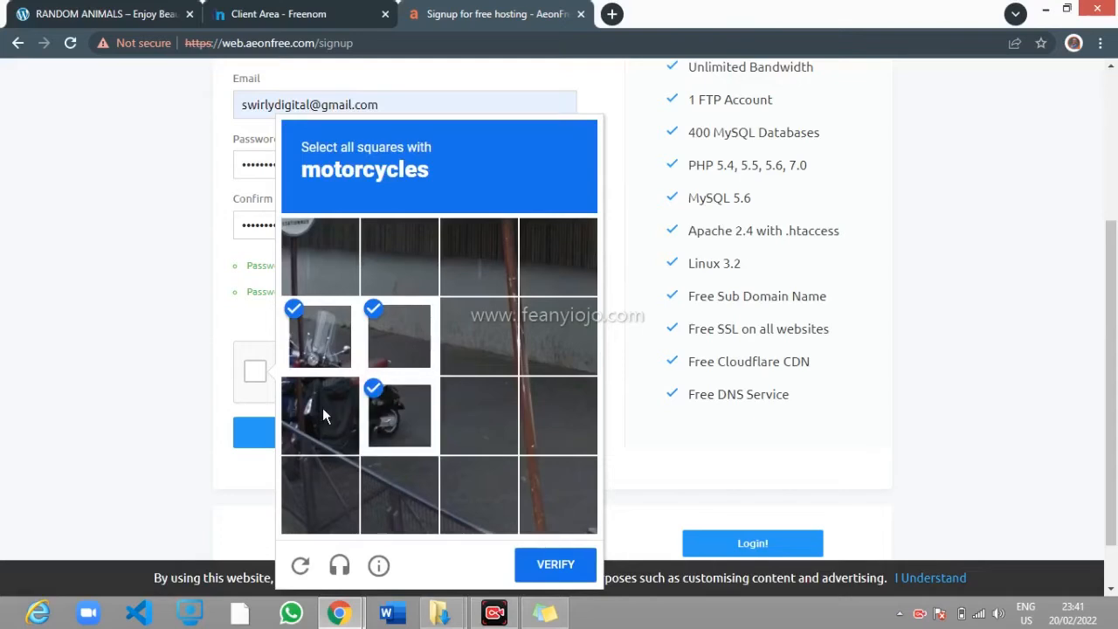
left_click(322, 416)
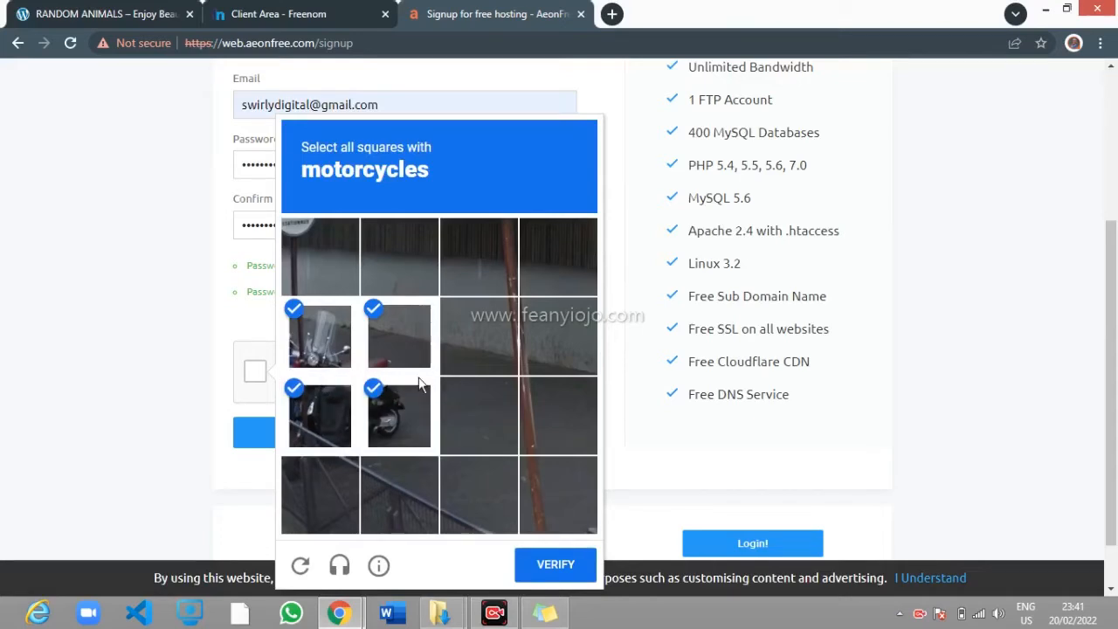
left_click(550, 568)
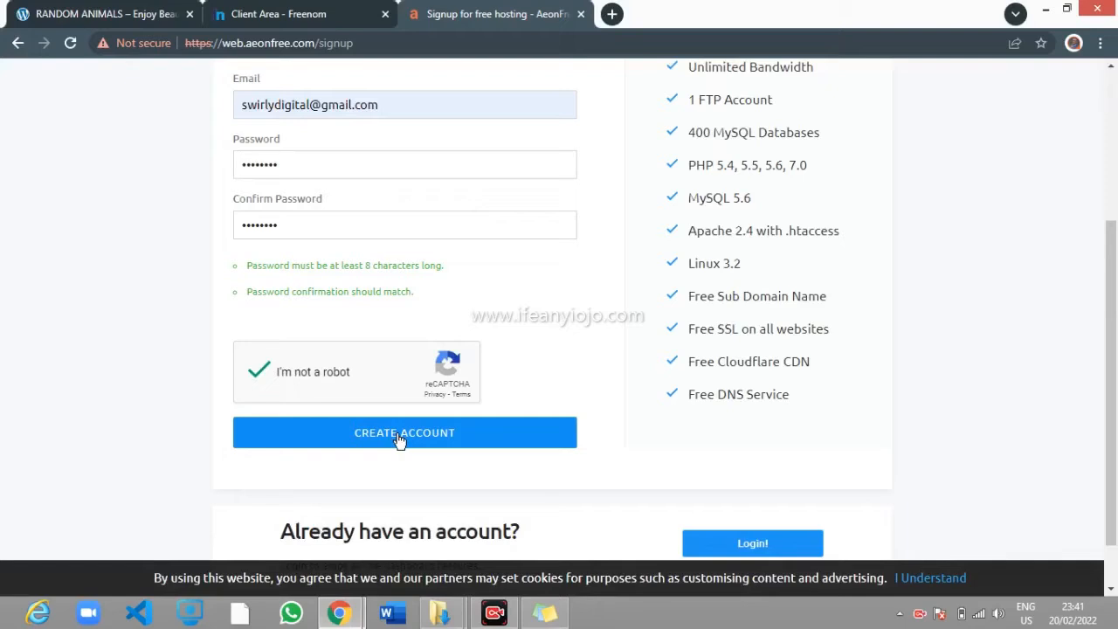
left_click(399, 440)
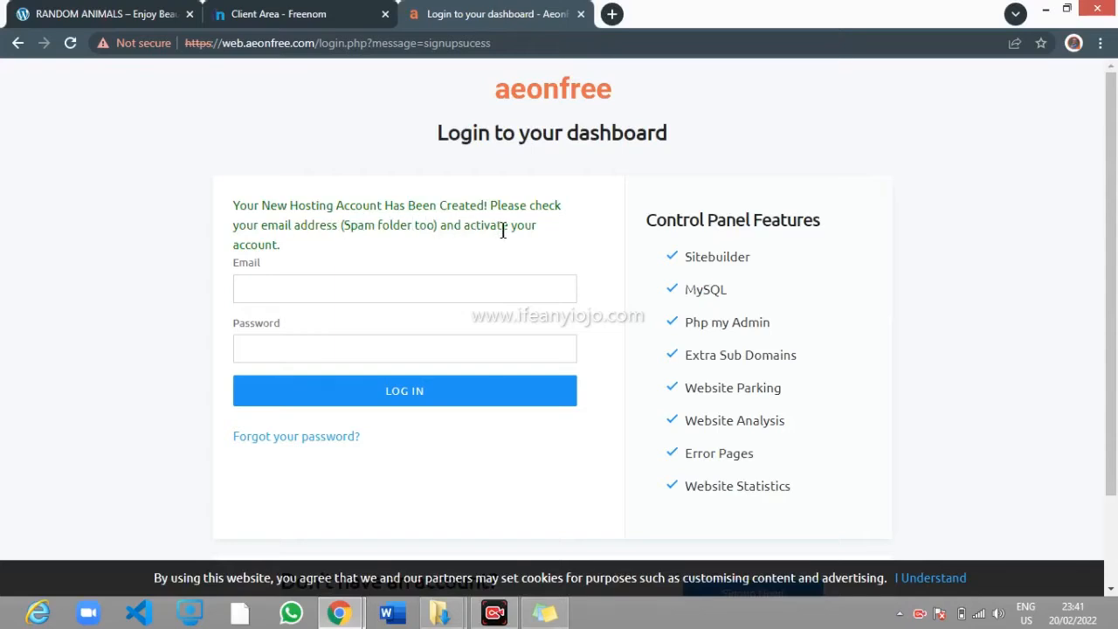
Focus the login e-mail field and close its suggestion list
left_click(464, 289)
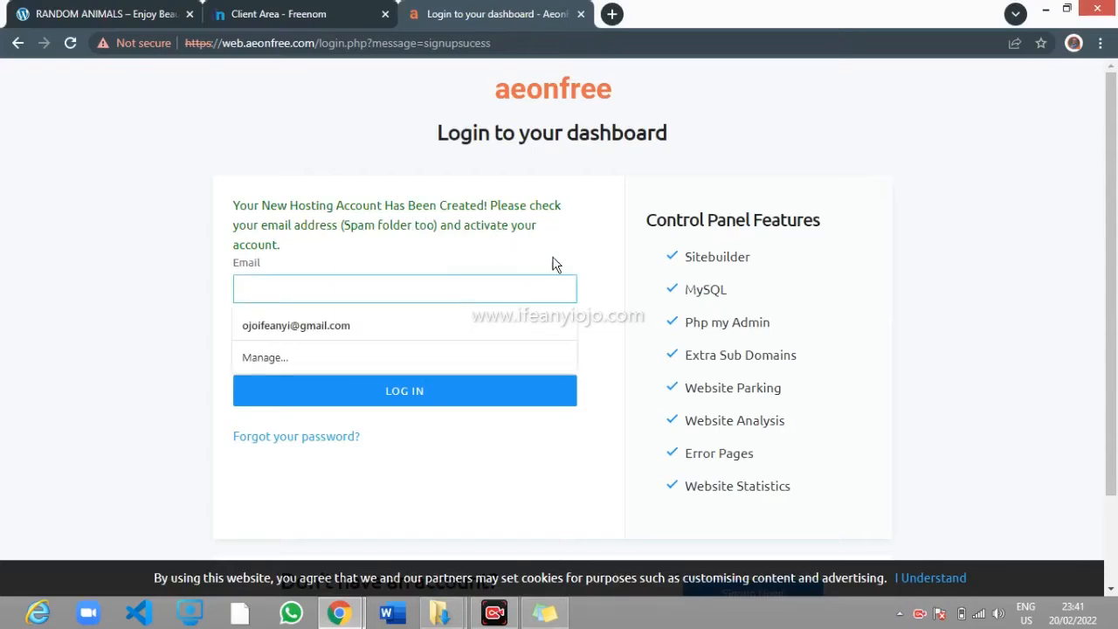
left_click(626, 248)
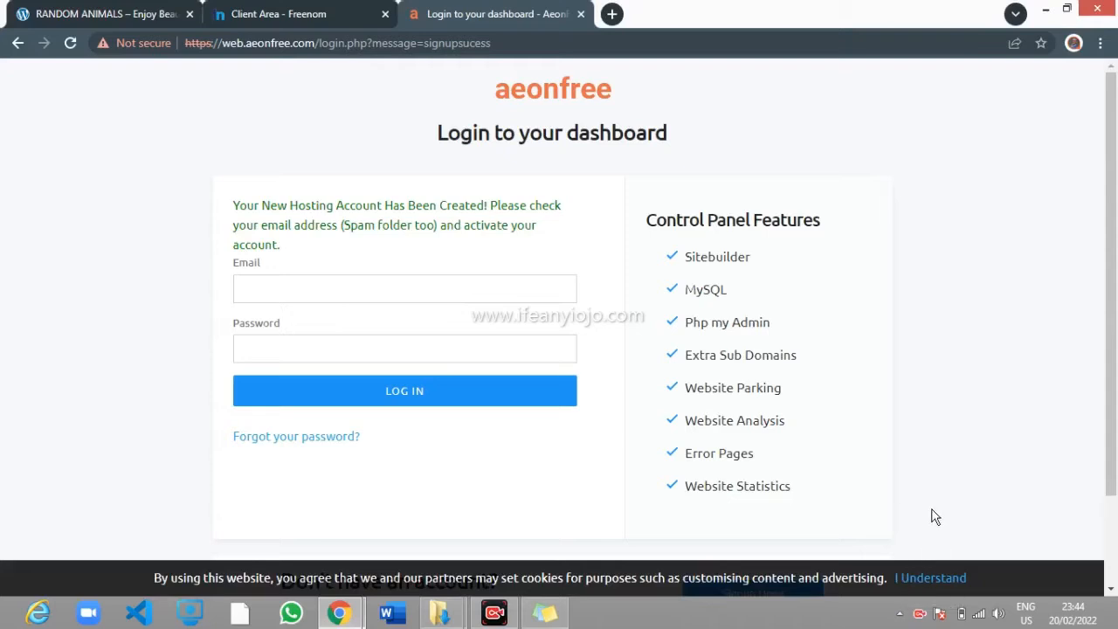
Log in to the dashboard with the saved account e-mail and password
left_click(482, 288)
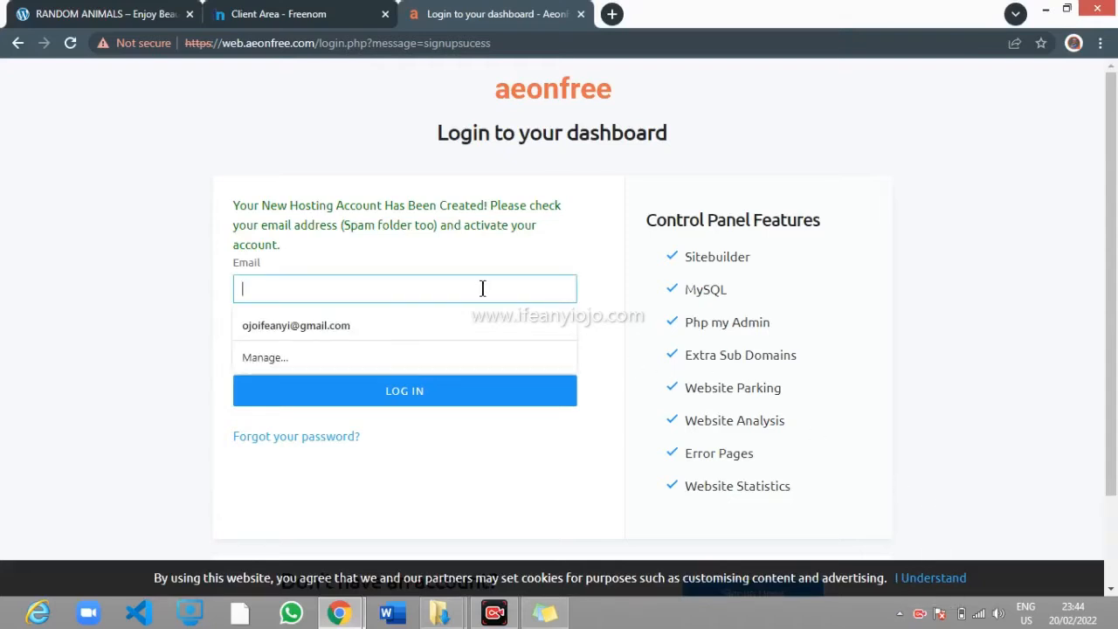
left_click(467, 324)
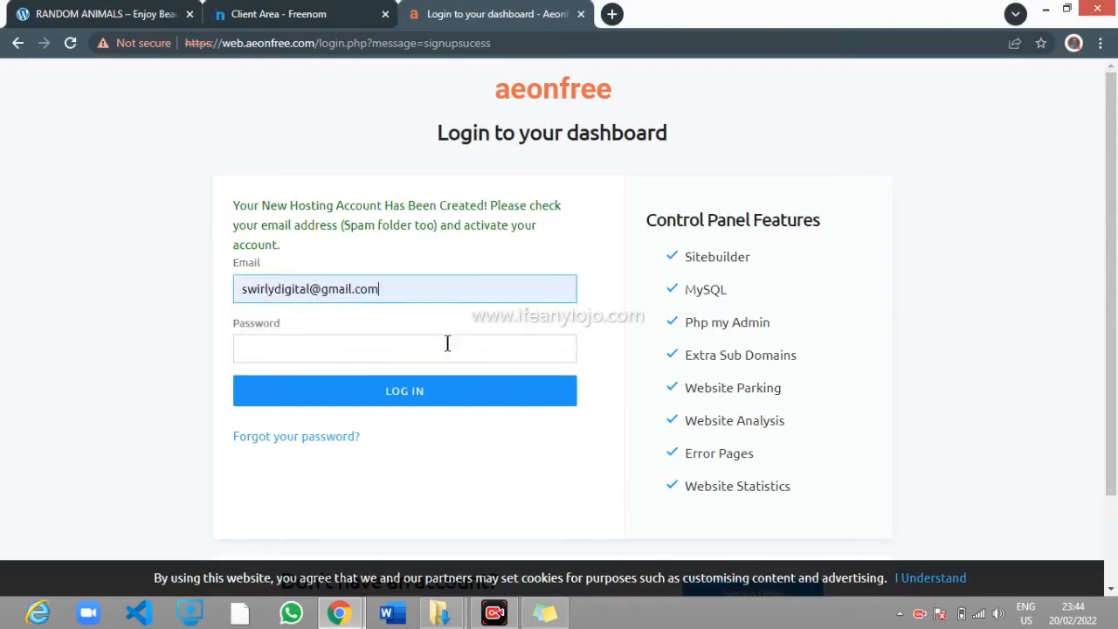
left_click(447, 343)
type("••••••")
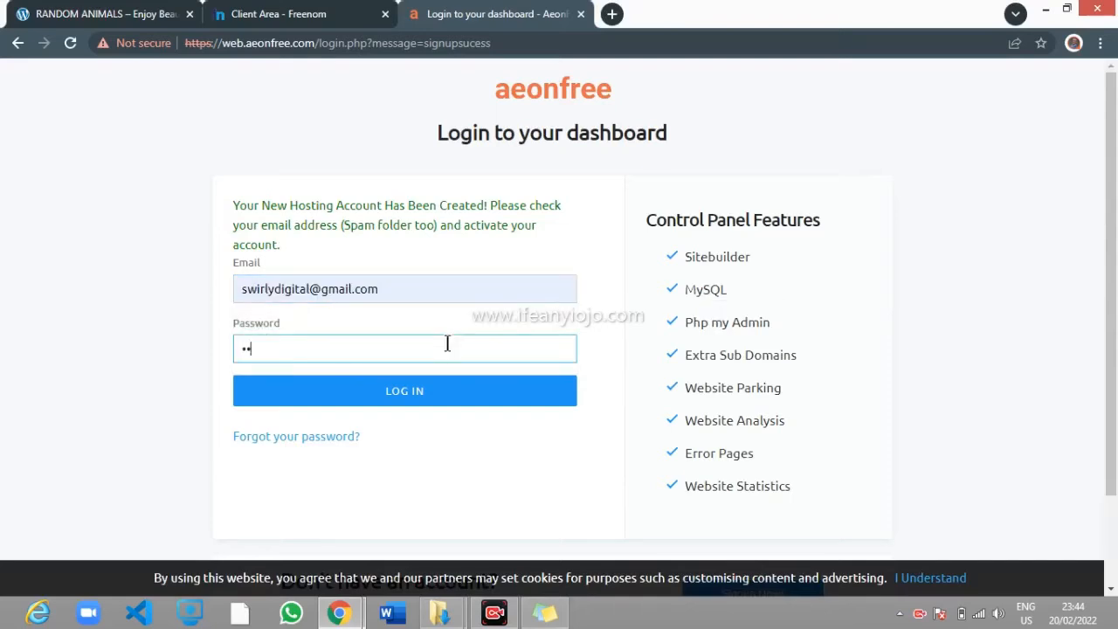
type("••")
left_click(423, 395)
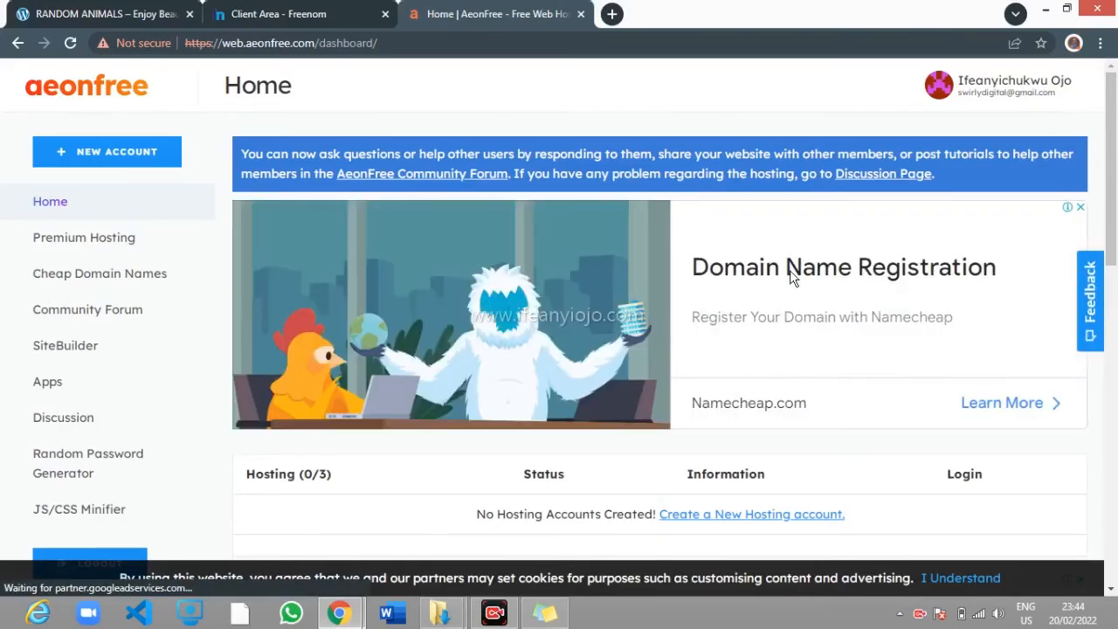
Confirm the Hosting list shows 0/3 accounts and start creating a new hosting account
scroll(647, 229, "down", 1)
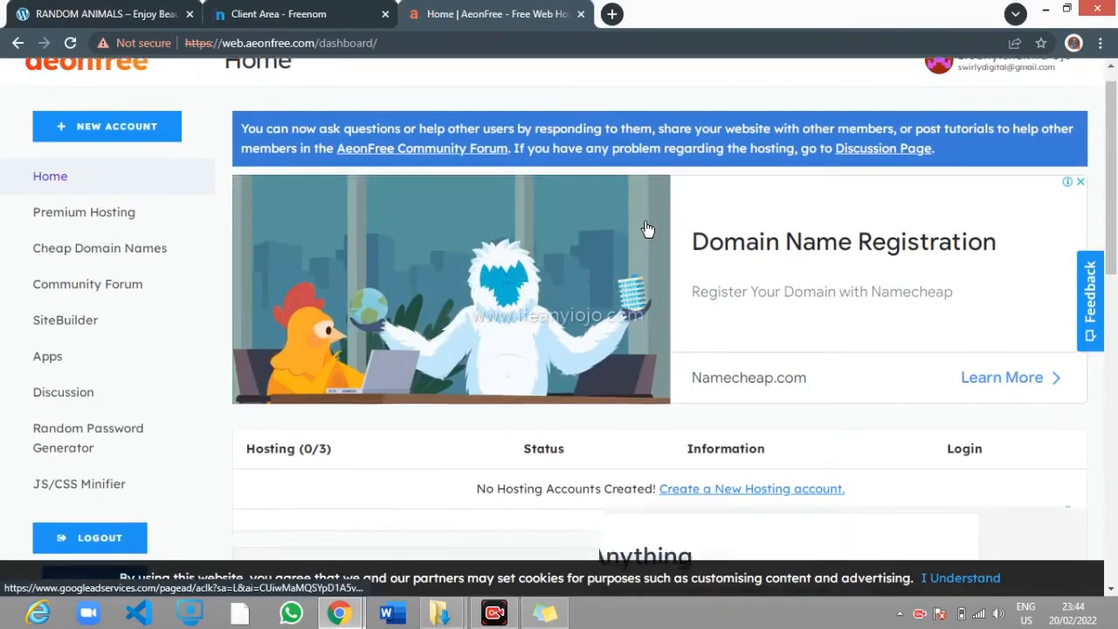
scroll(648, 229, "down", 3)
scroll(647, 229, "up", 4)
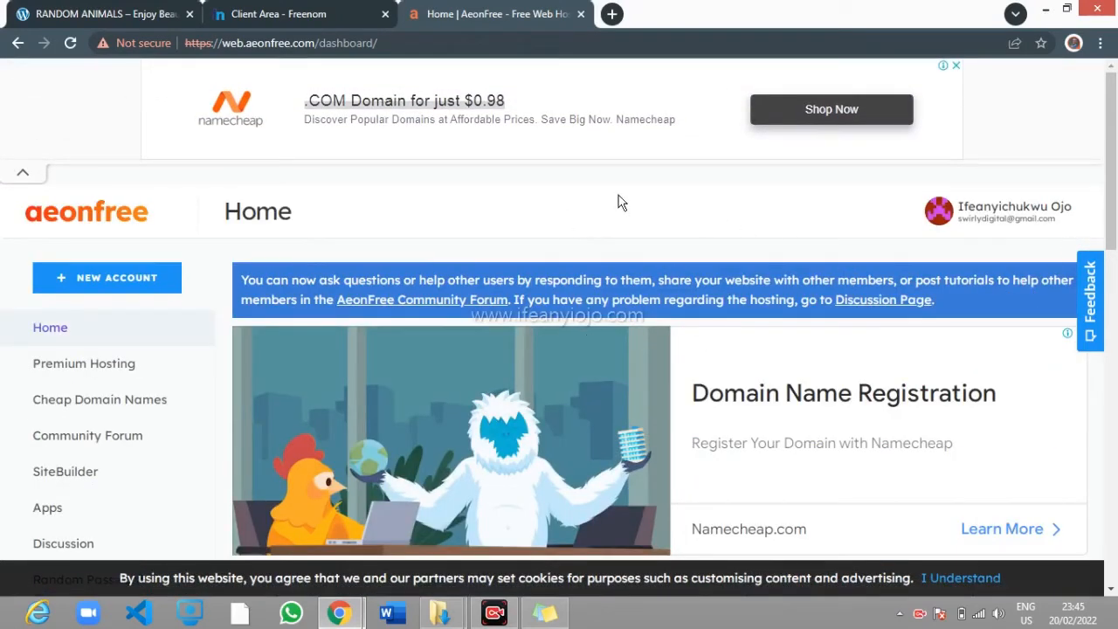
scroll(645, 200, "down", 3)
scroll(648, 200, "down", 1)
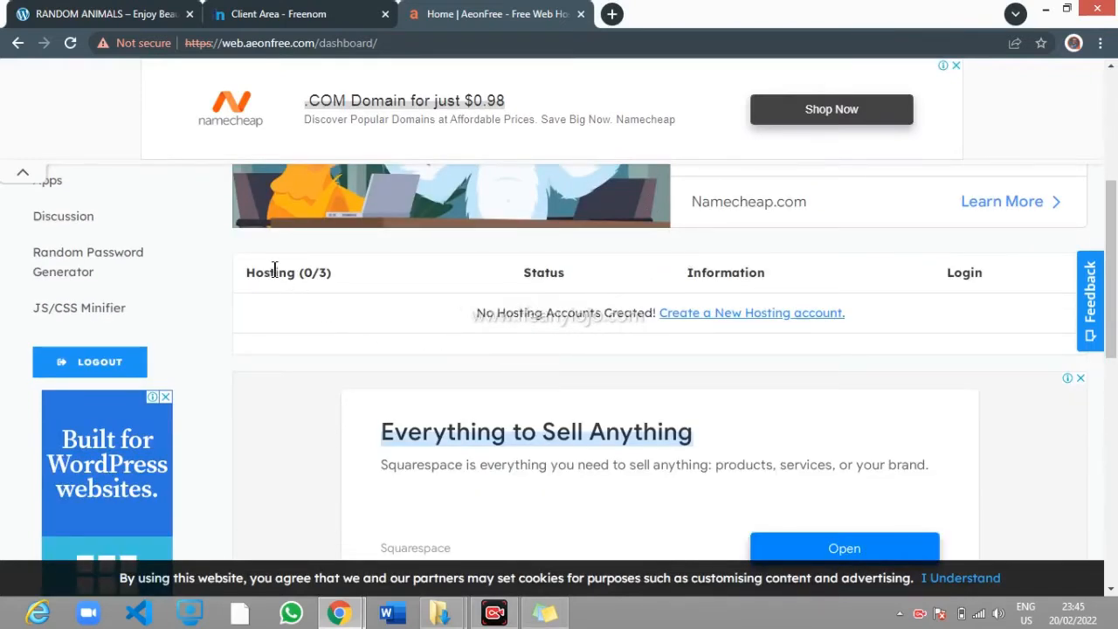
left_click_drag(248, 272, 345, 277)
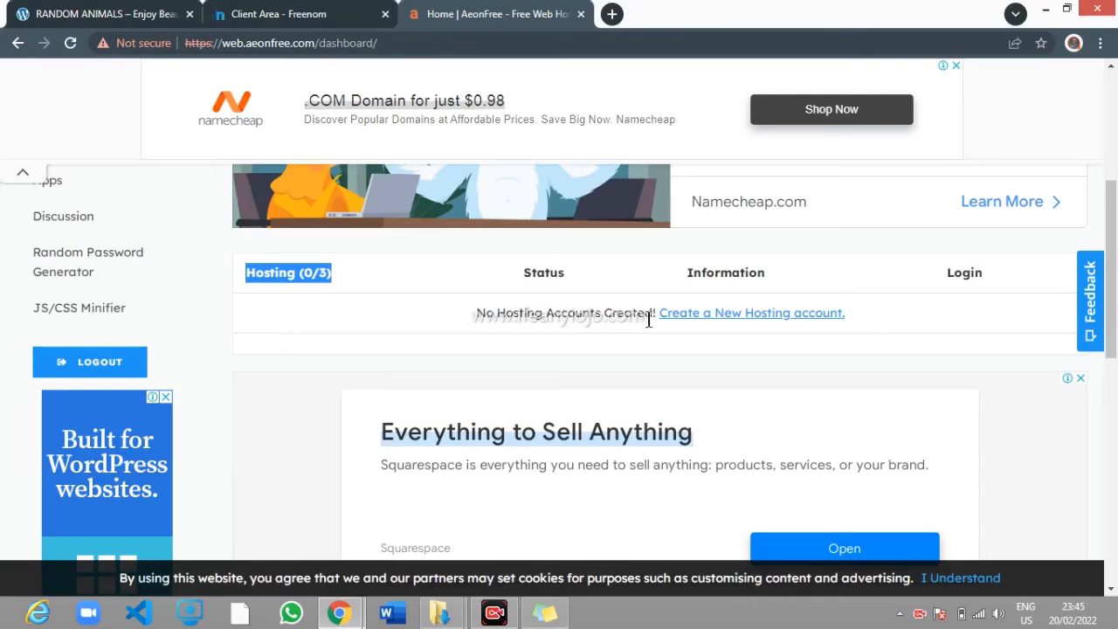
scroll(869, 344, "down", 5)
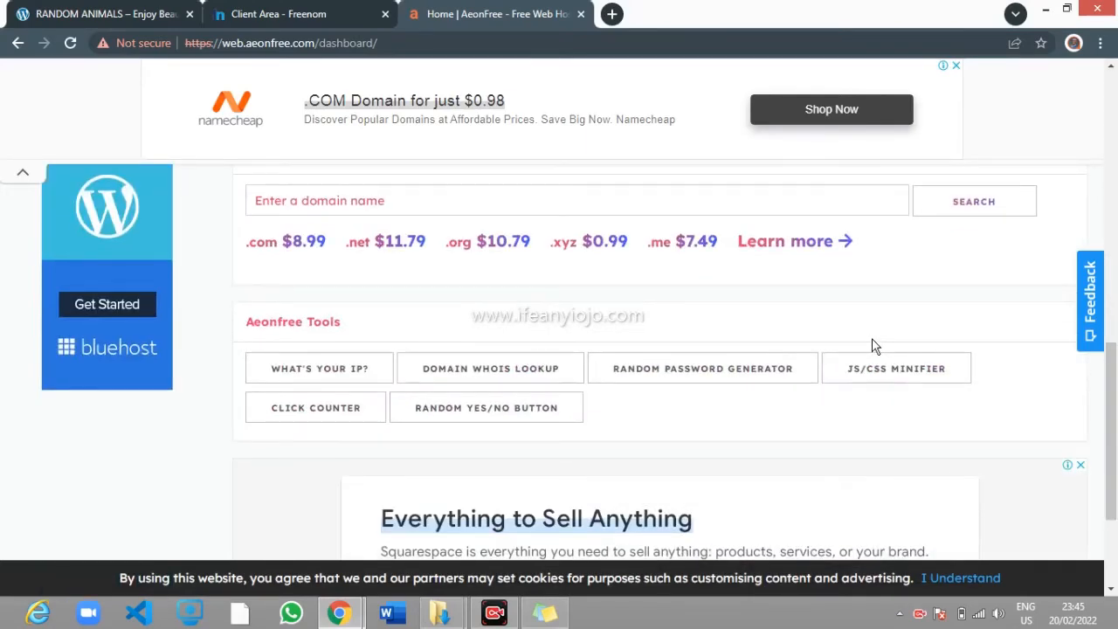
scroll(874, 345, "up", 5)
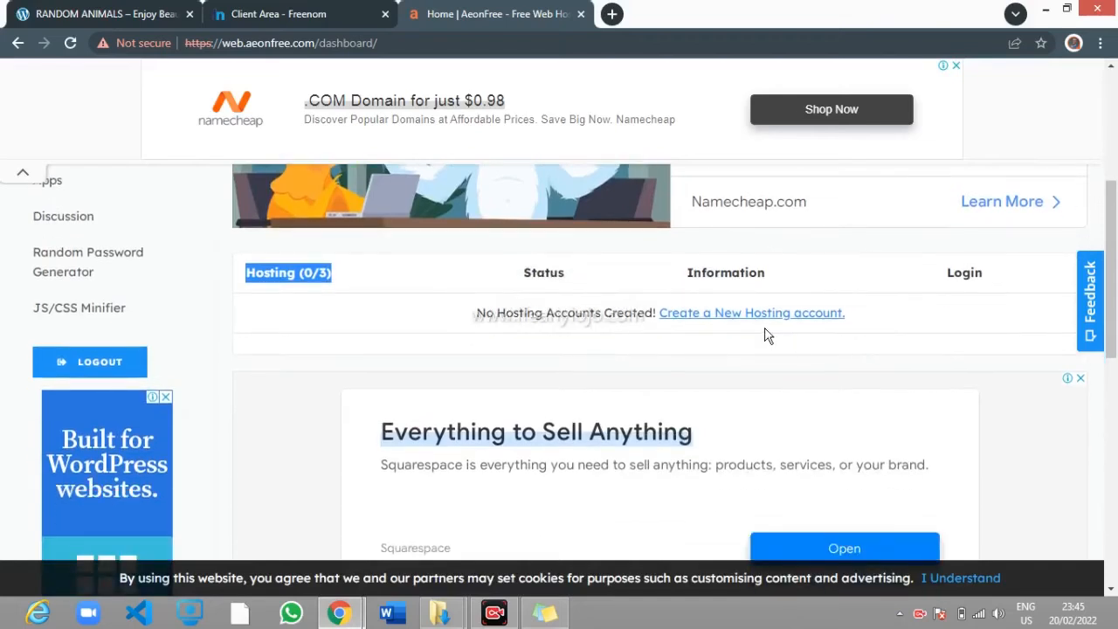
left_click(756, 319)
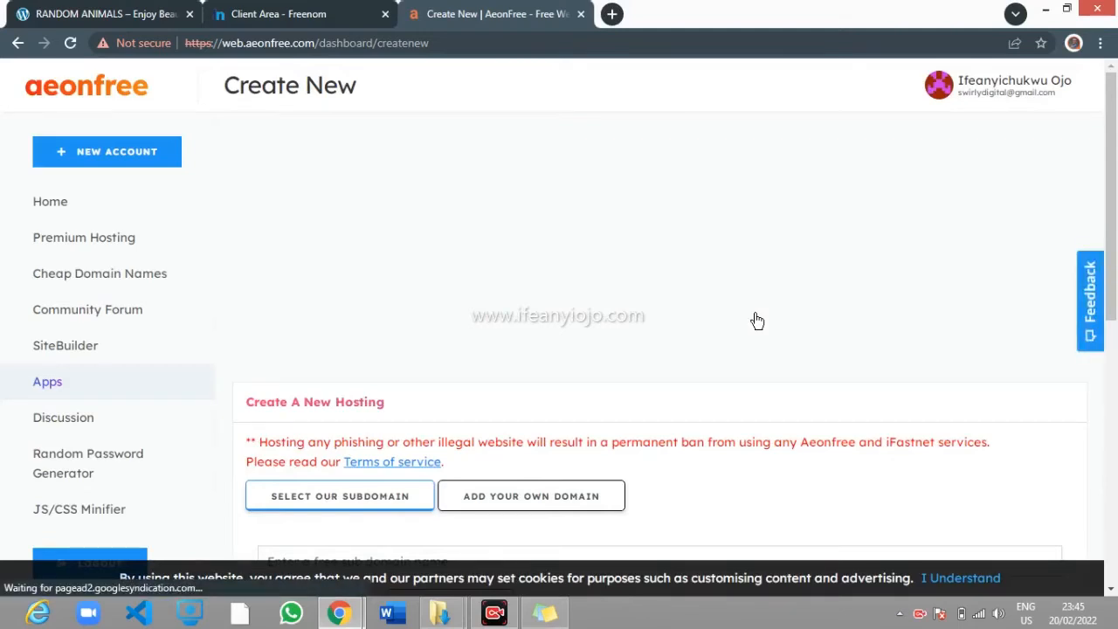
Choose Add Your Own Domain and switch to Freenom's My Domains list
scroll(689, 238, "down", 3)
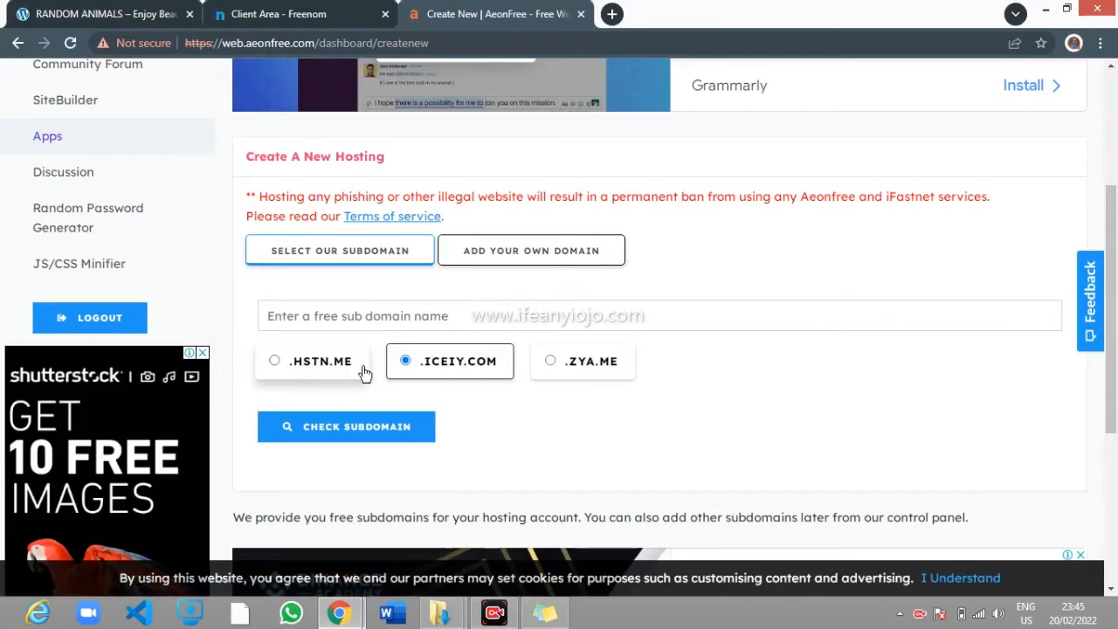
left_click(541, 252)
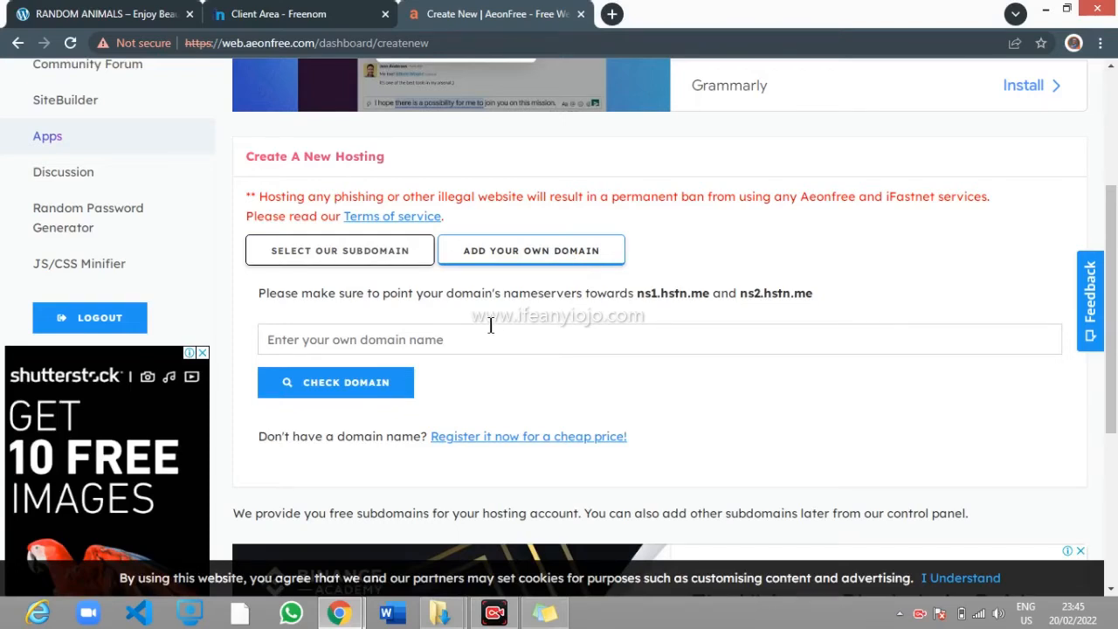
left_click(291, 14)
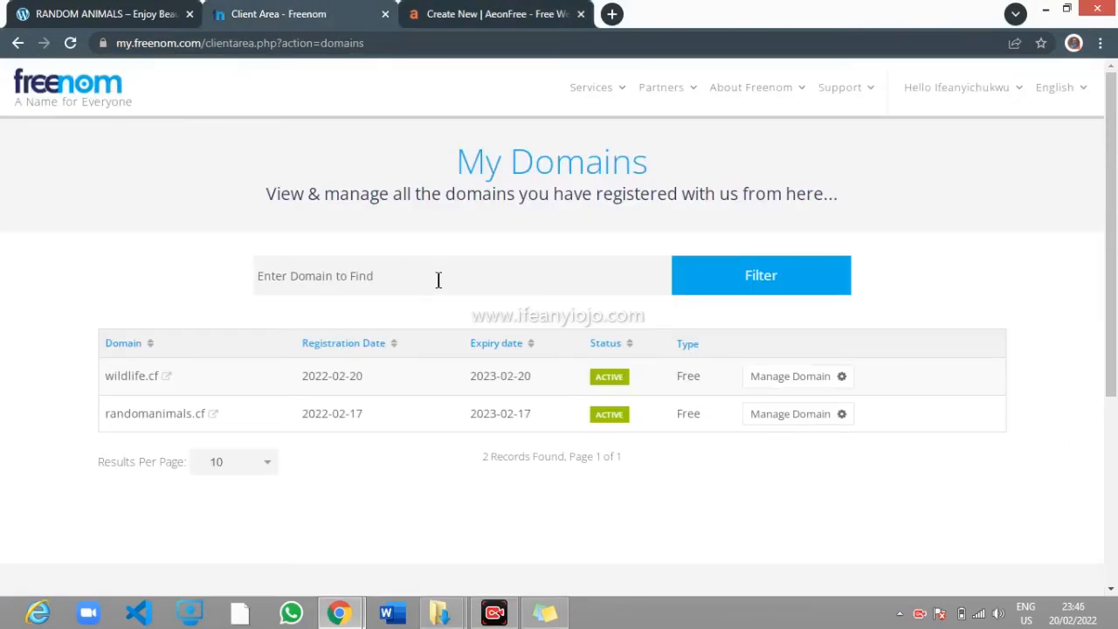
Copy wildlife.cf from Freenom, paste it into AeonFree's domain field and check availability
left_click(164, 381)
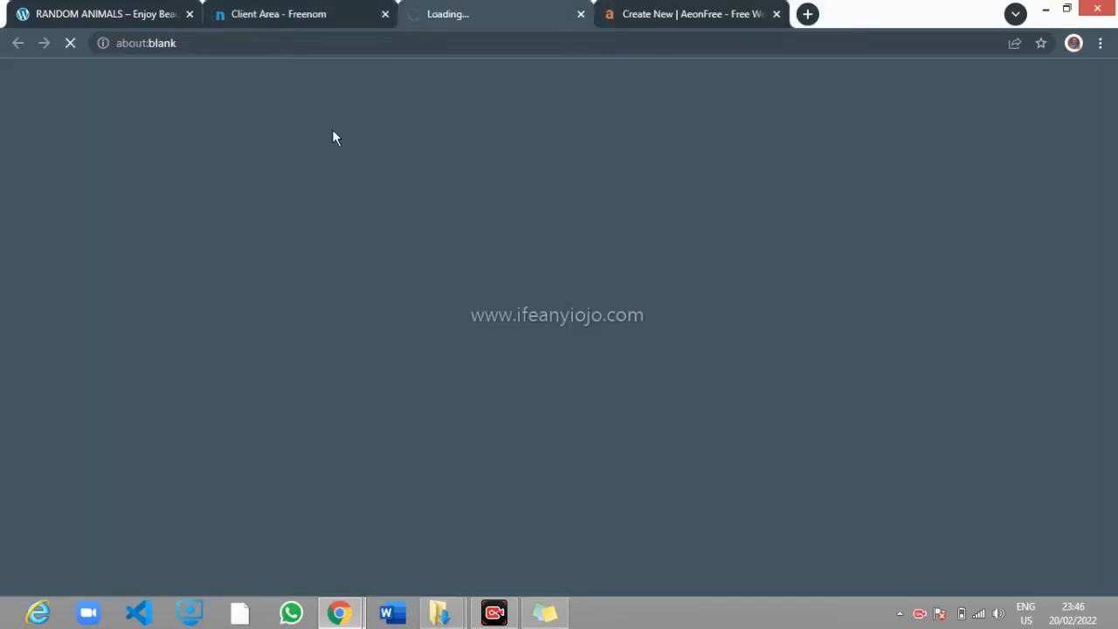
left_click(581, 15)
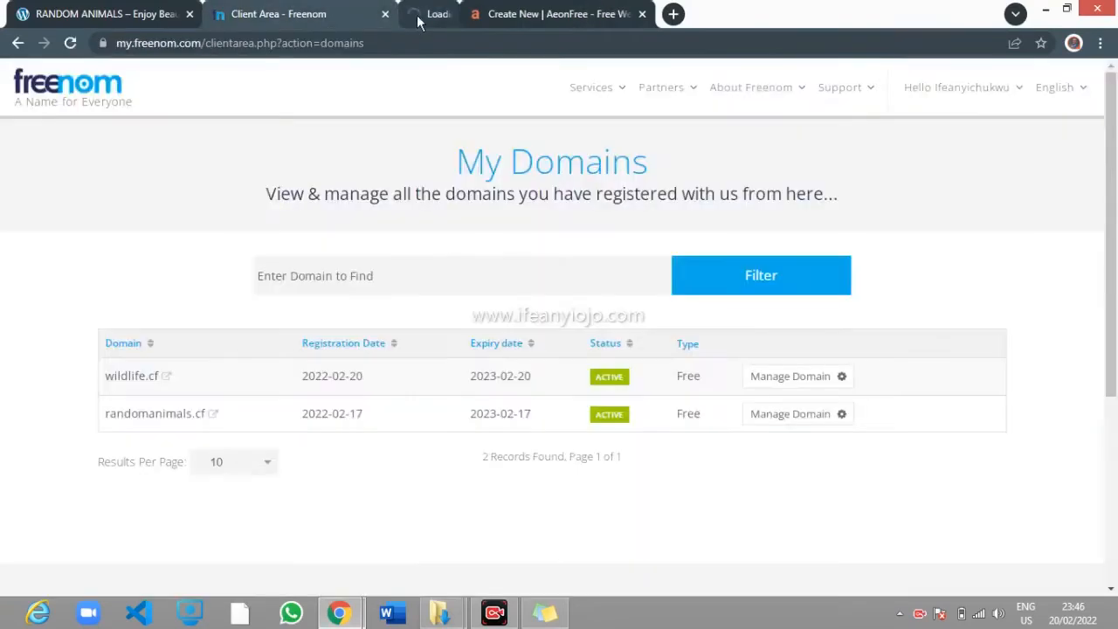
left_click_drag(129, 377, 199, 382)
key("ctrl+c")
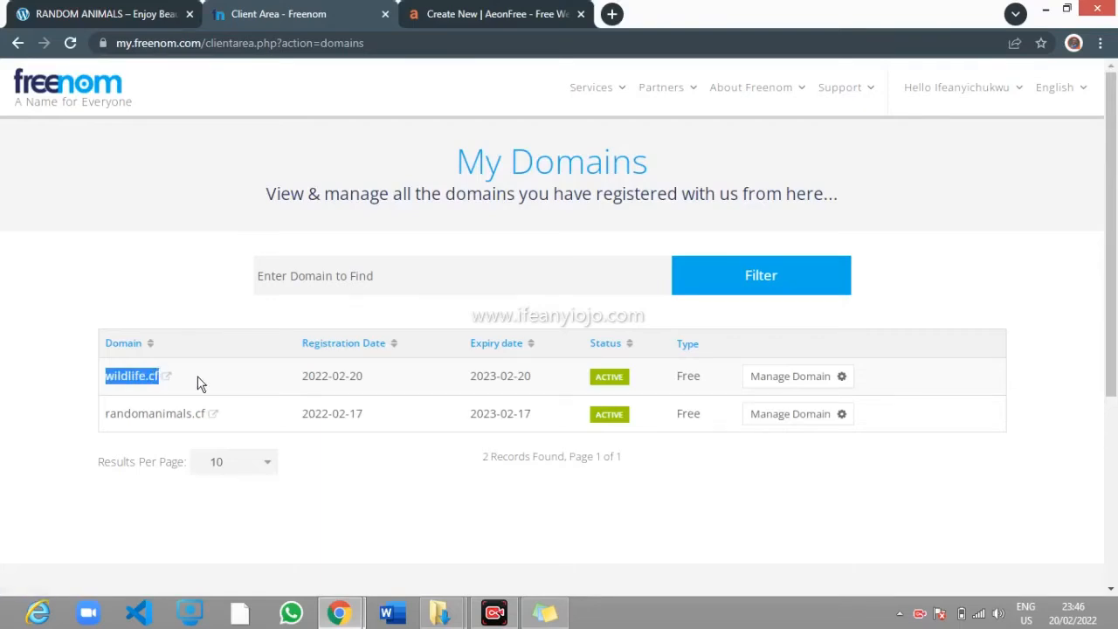
left_click(441, 13)
left_click(444, 340)
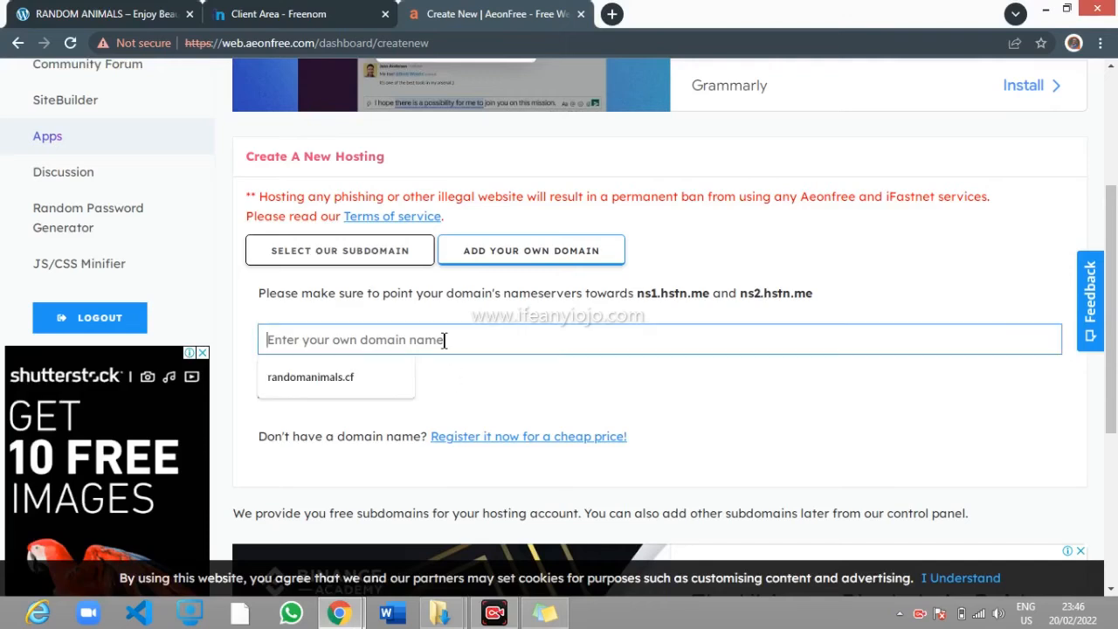
key("ctrl+v")
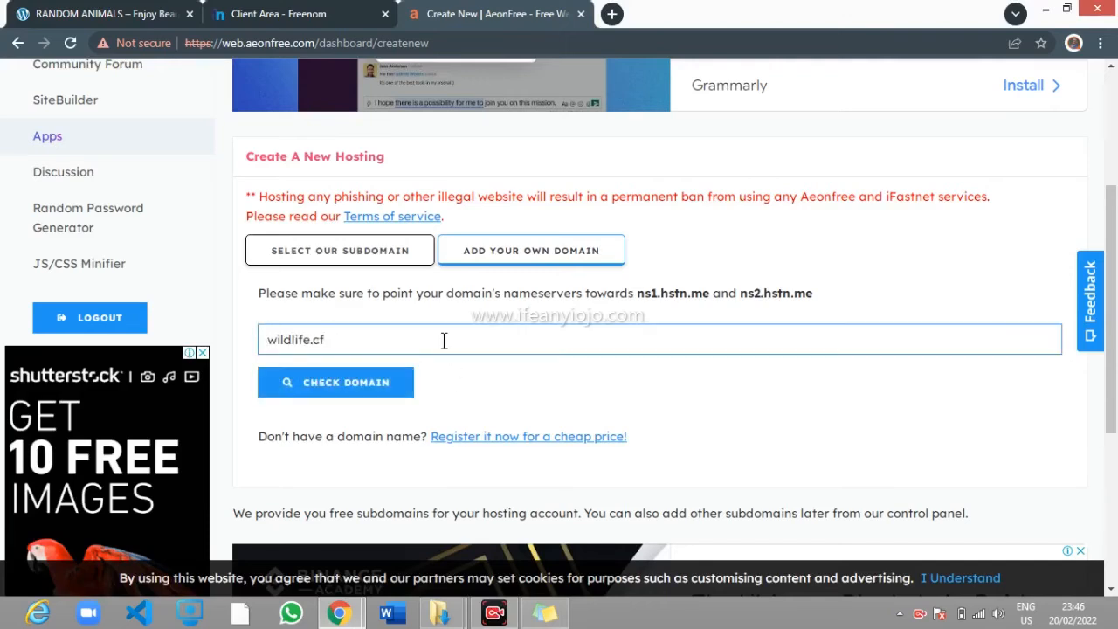
left_click(342, 390)
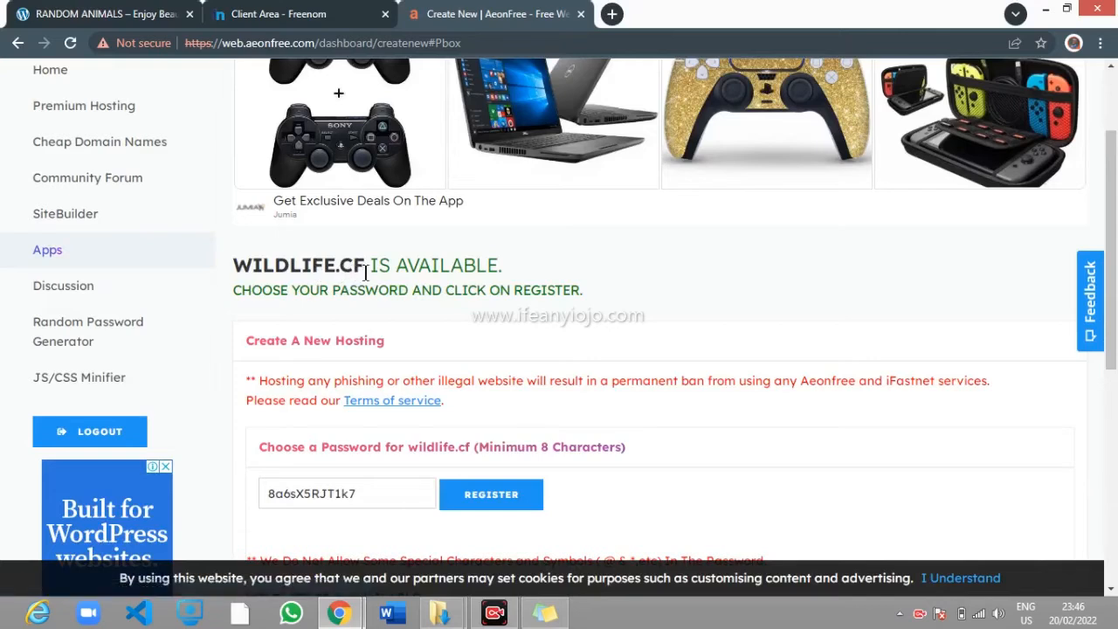
Clear the generated hosting password and enter your own password for wildlife.cf
left_click(384, 489)
key("ctrl+a")
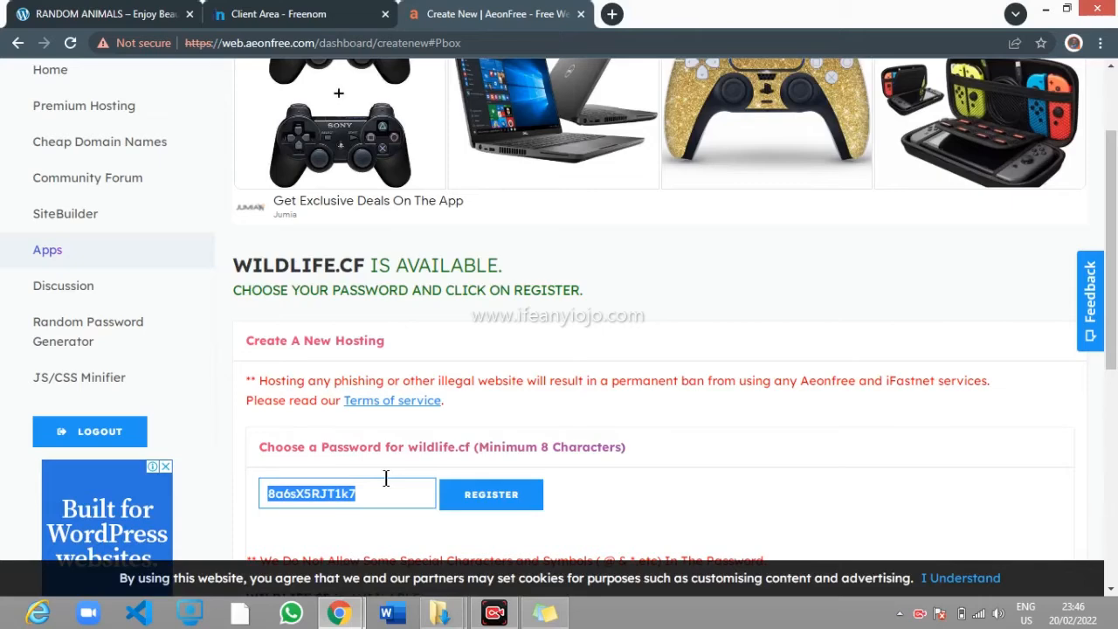
key("BackSpace")
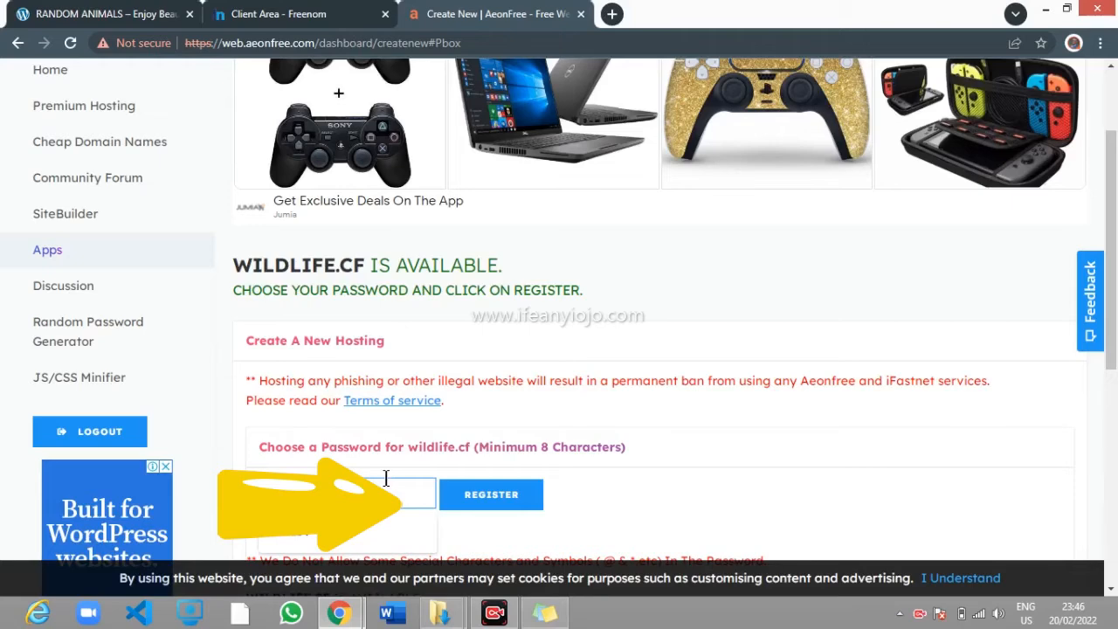
key("Return")
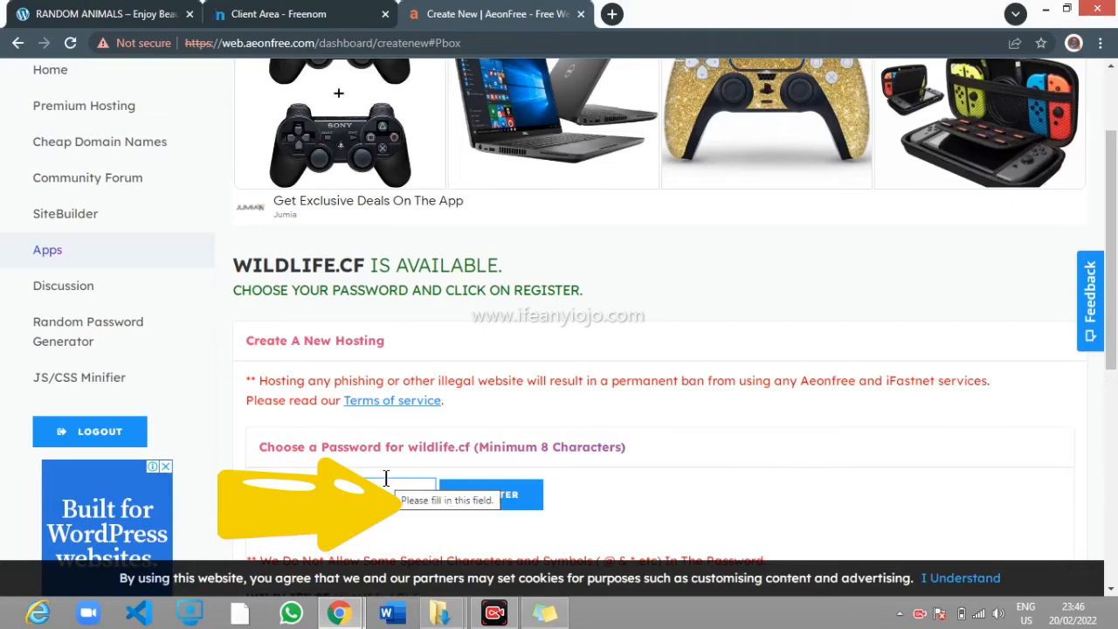
left_click(610, 490)
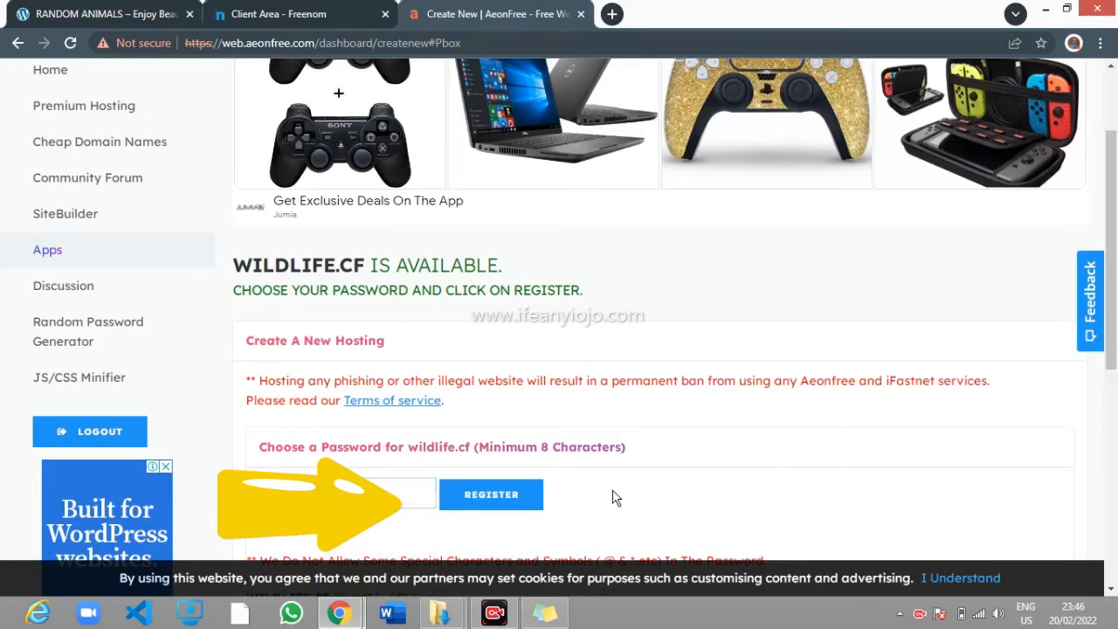
left_click(408, 491)
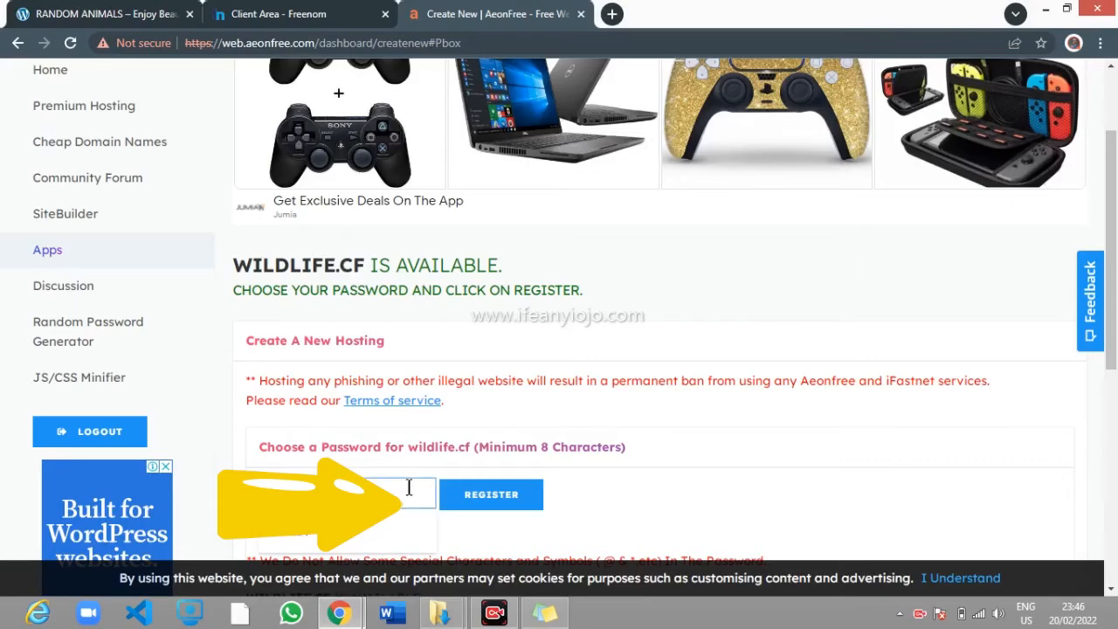
left_click(669, 483)
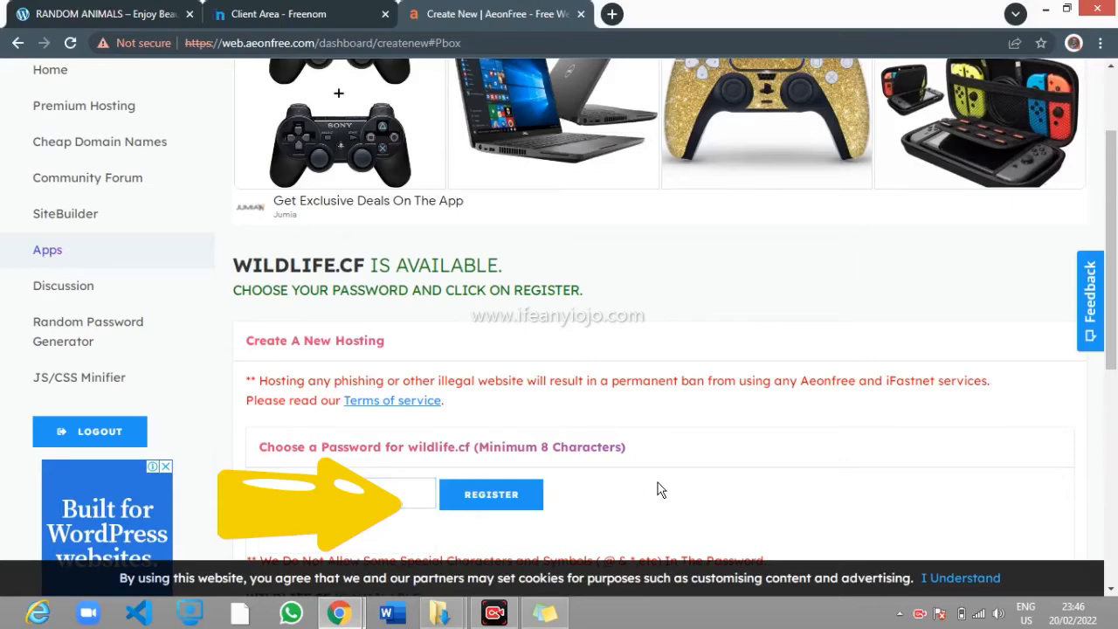
left_click(402, 490)
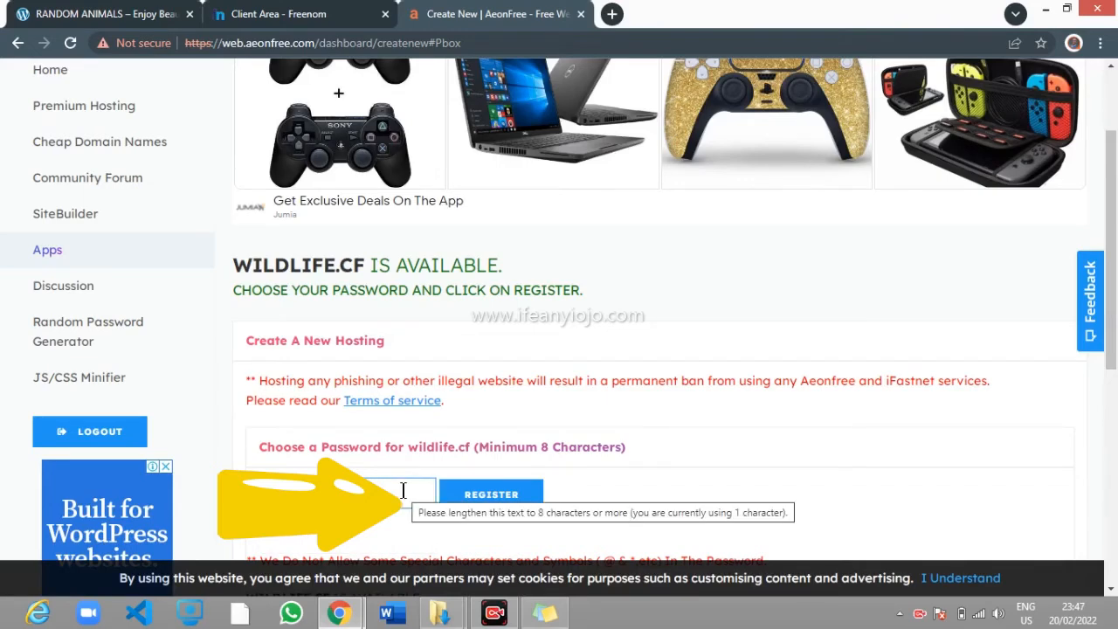
type("•")
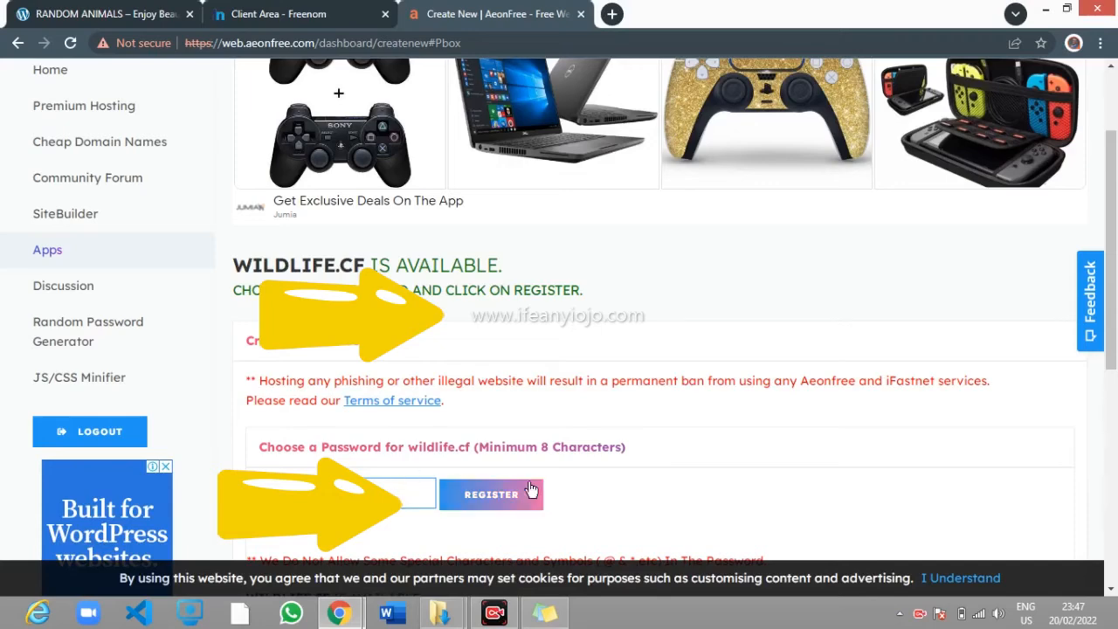
scroll(586, 493, "down", 2)
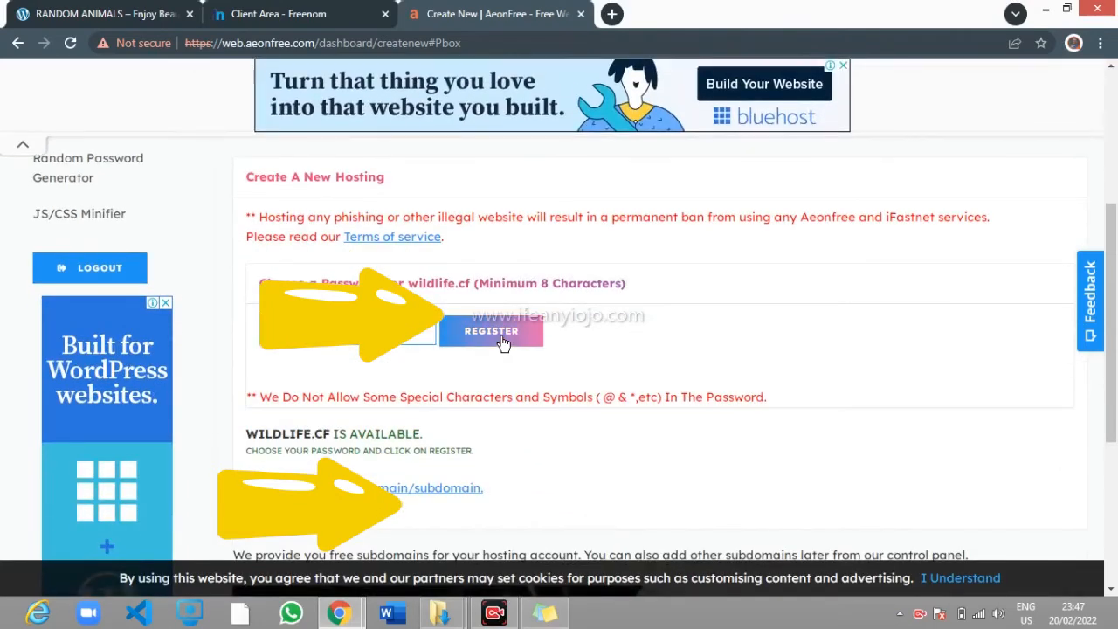
Submit the wildlife.cf registration, copy ns1.hstn.me from the error, and return to Freenom
left_click(502, 342)
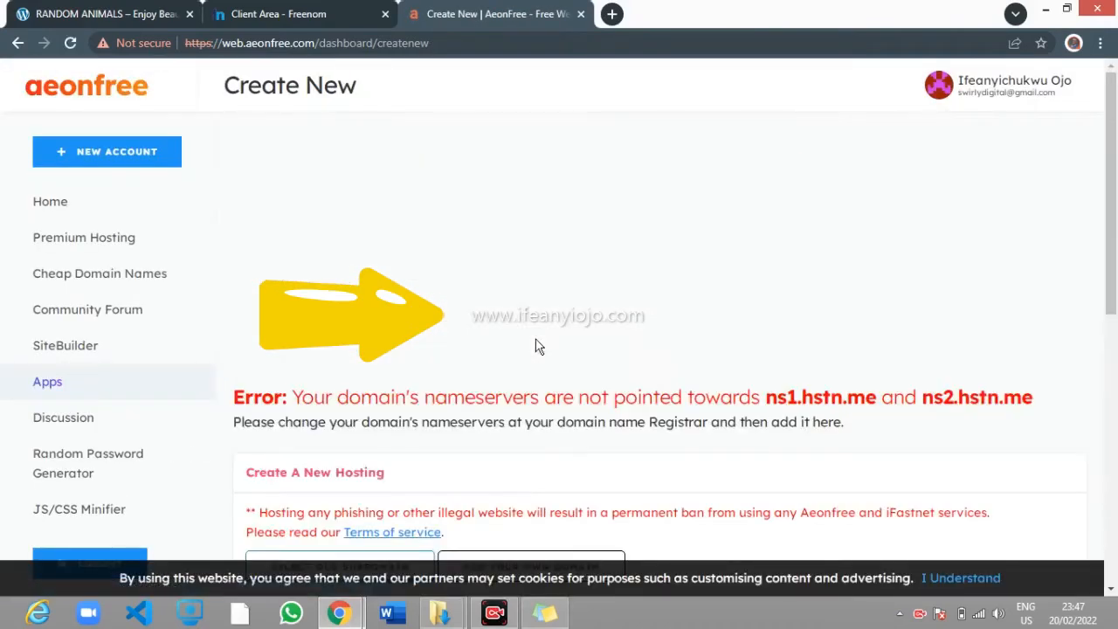
scroll(582, 292, "down", 2)
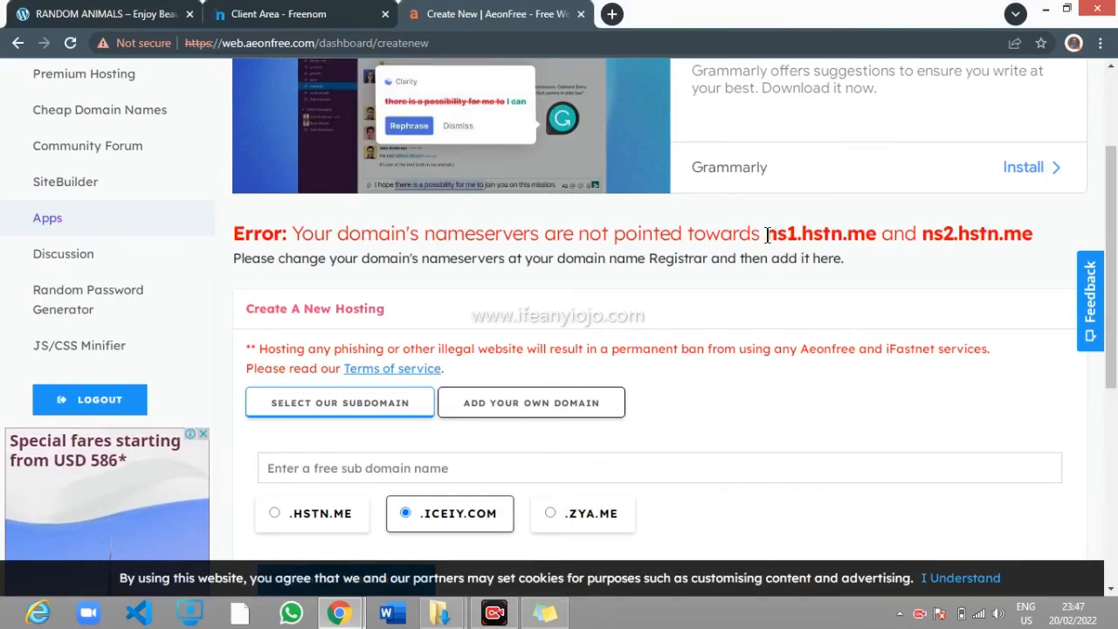
left_click_drag(766, 234, 877, 234)
right_click(869, 239)
left_click(889, 249)
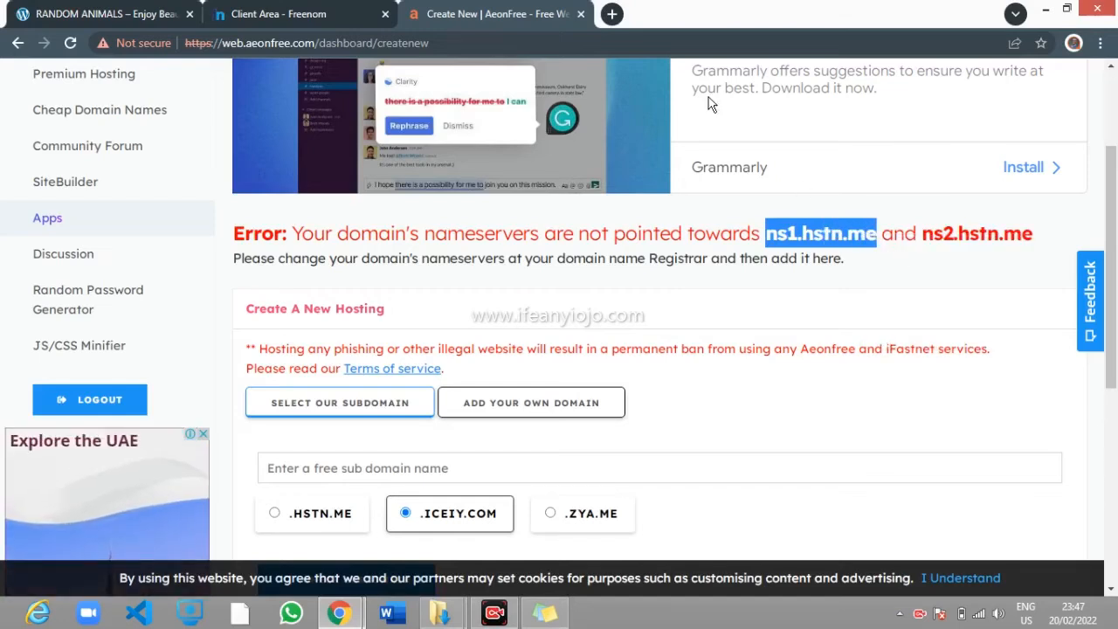
left_click(322, 14)
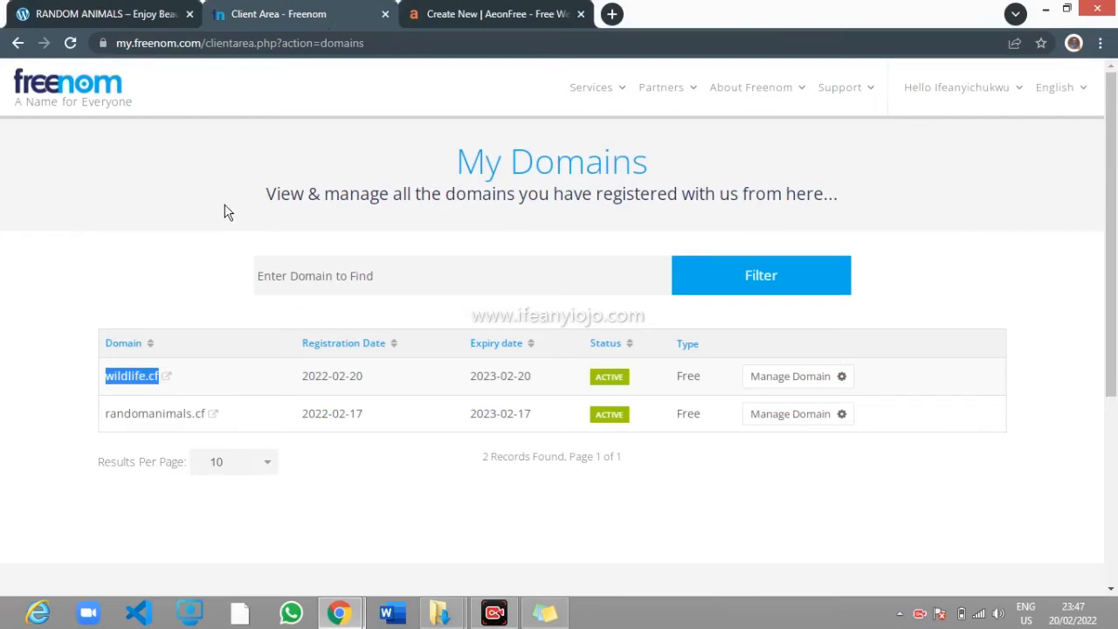
Open the Nameservers page under Management Tools for the wildlife.cf domain
left_click(193, 286)
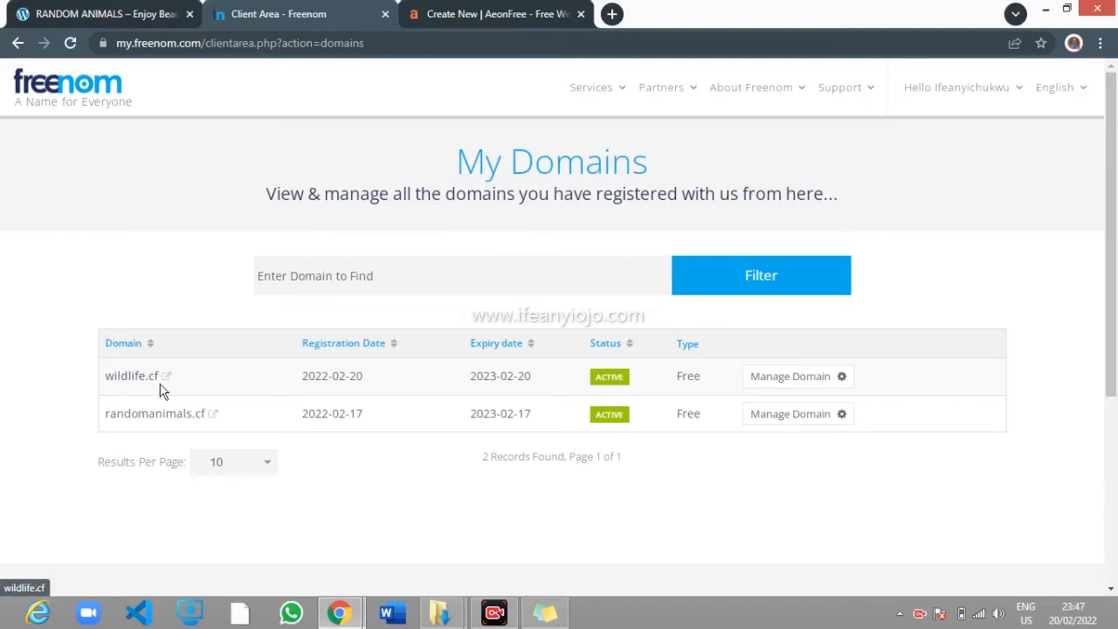
left_click(788, 386)
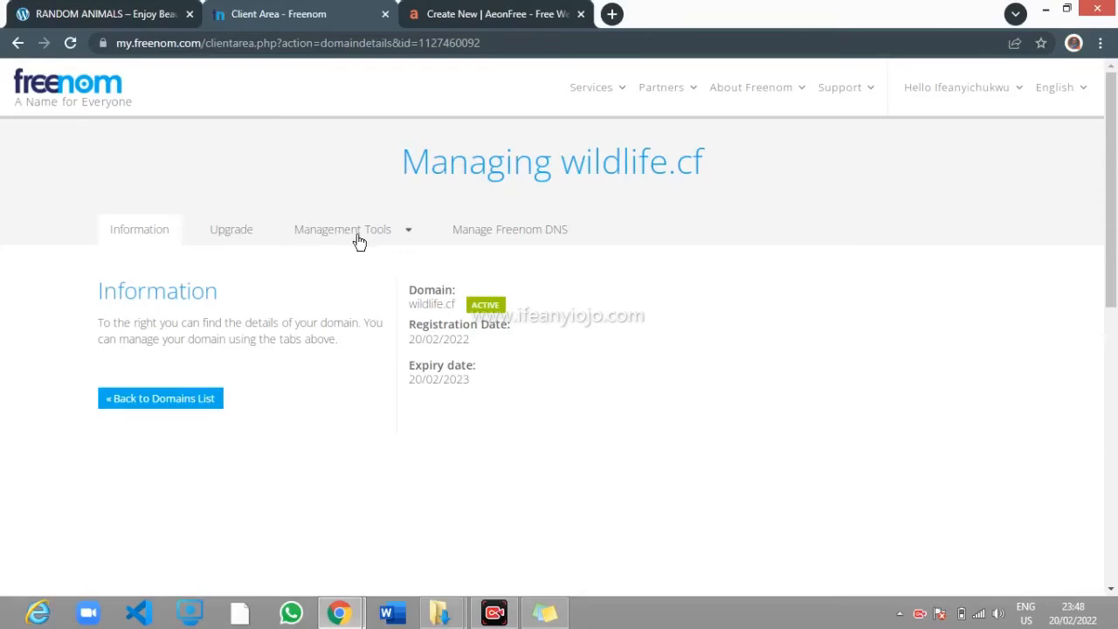
left_click(403, 235)
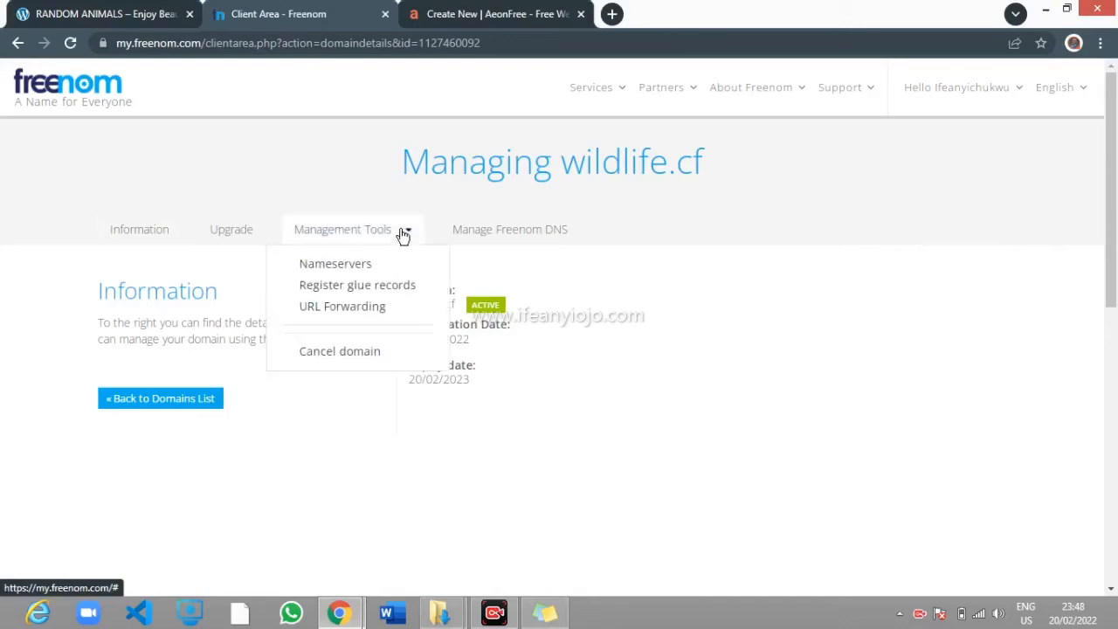
left_click(351, 272)
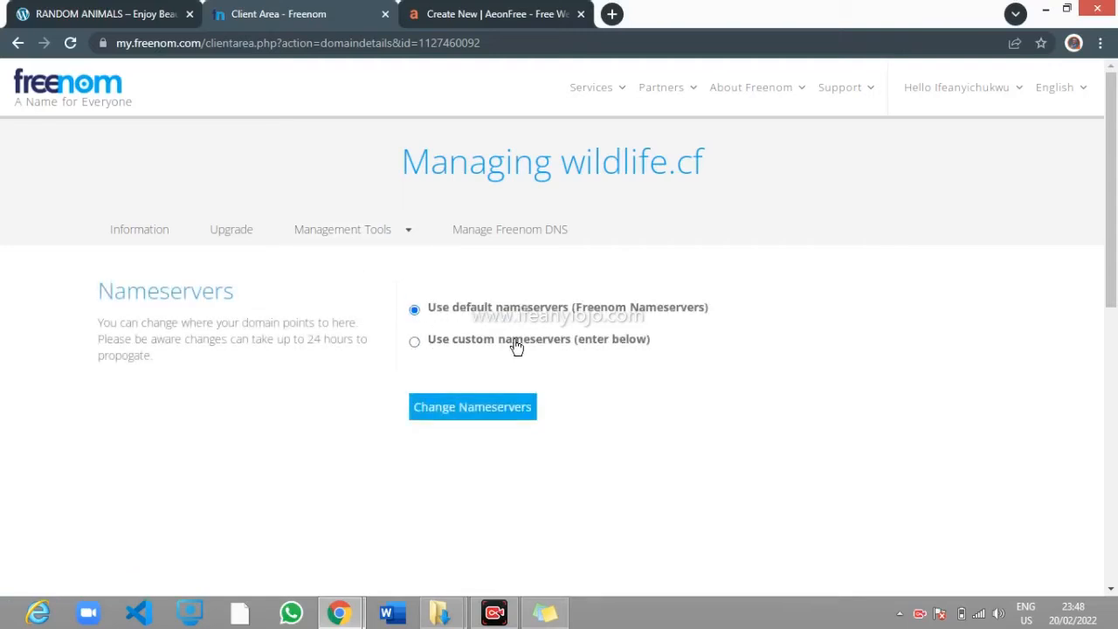
Switch wildlife.cf to custom nameservers and enter ns1.hstn.me as Nameserver 1
left_click(415, 343)
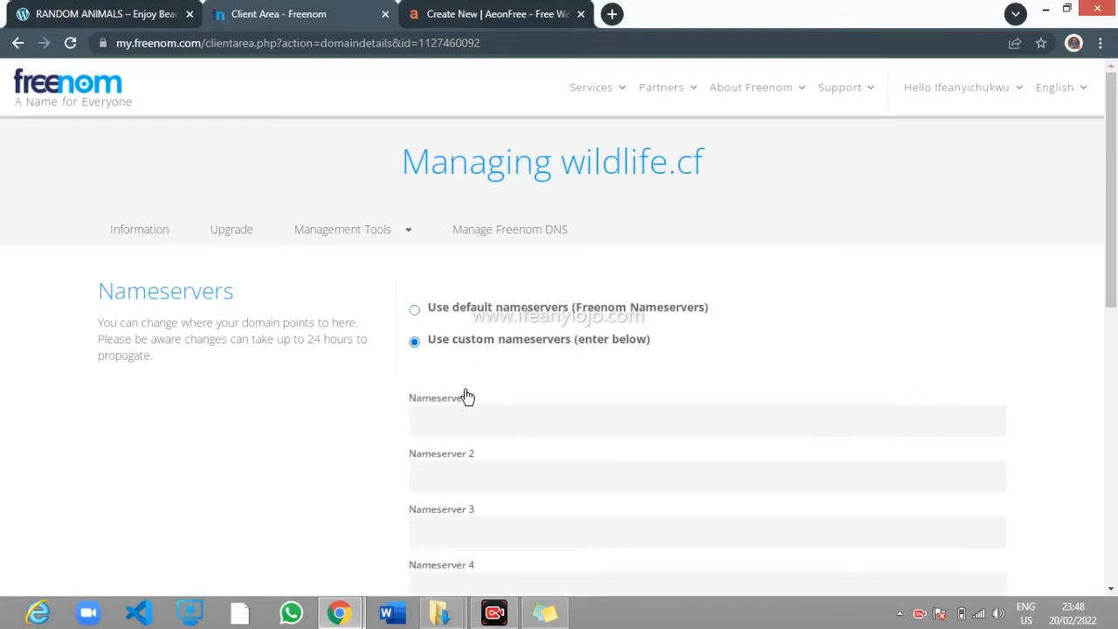
left_click(471, 418)
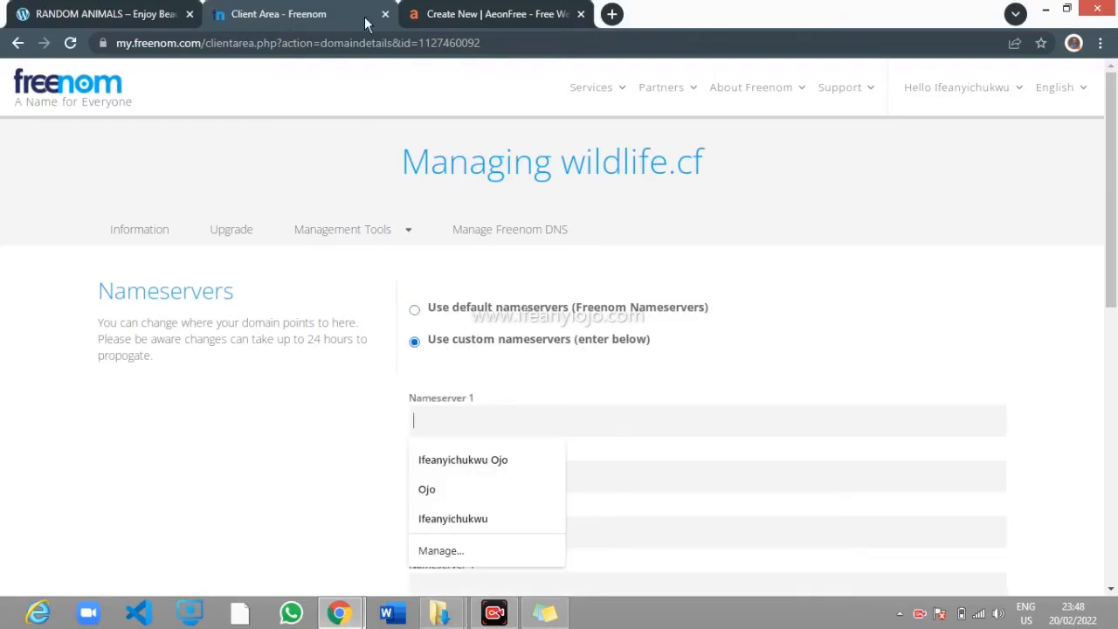
left_click(426, 15)
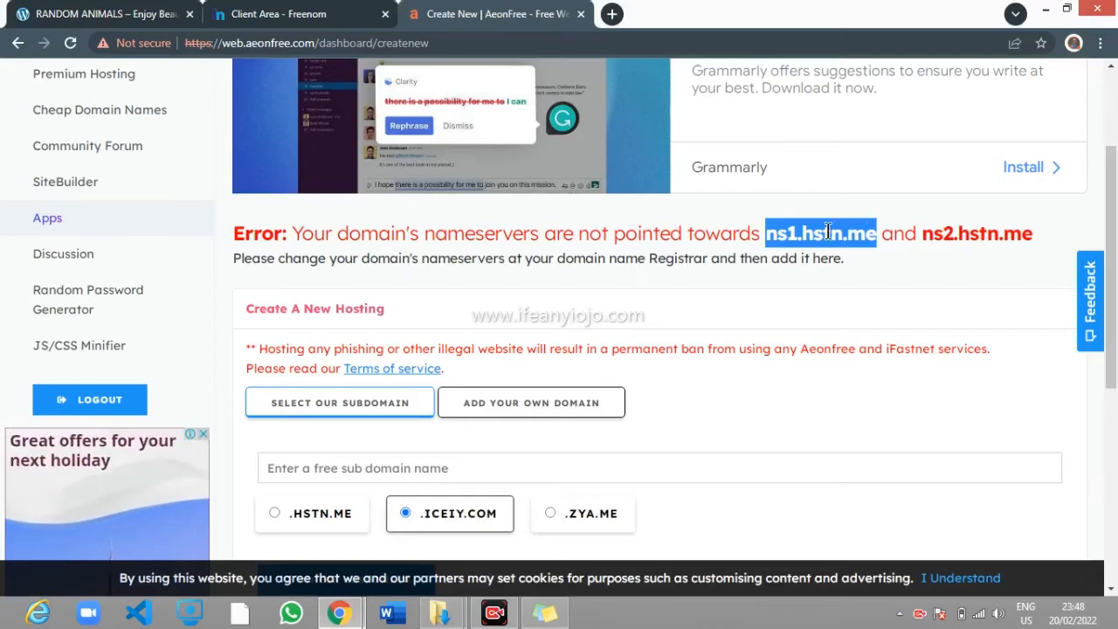
left_click(364, 9)
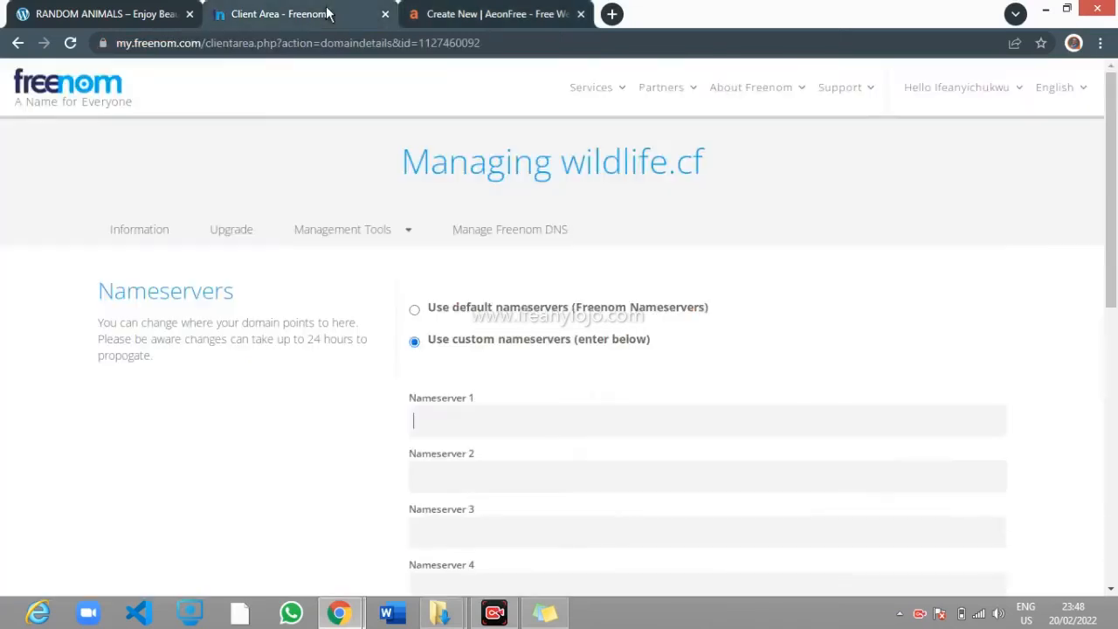
left_click(530, 422)
key("ctrl+v")
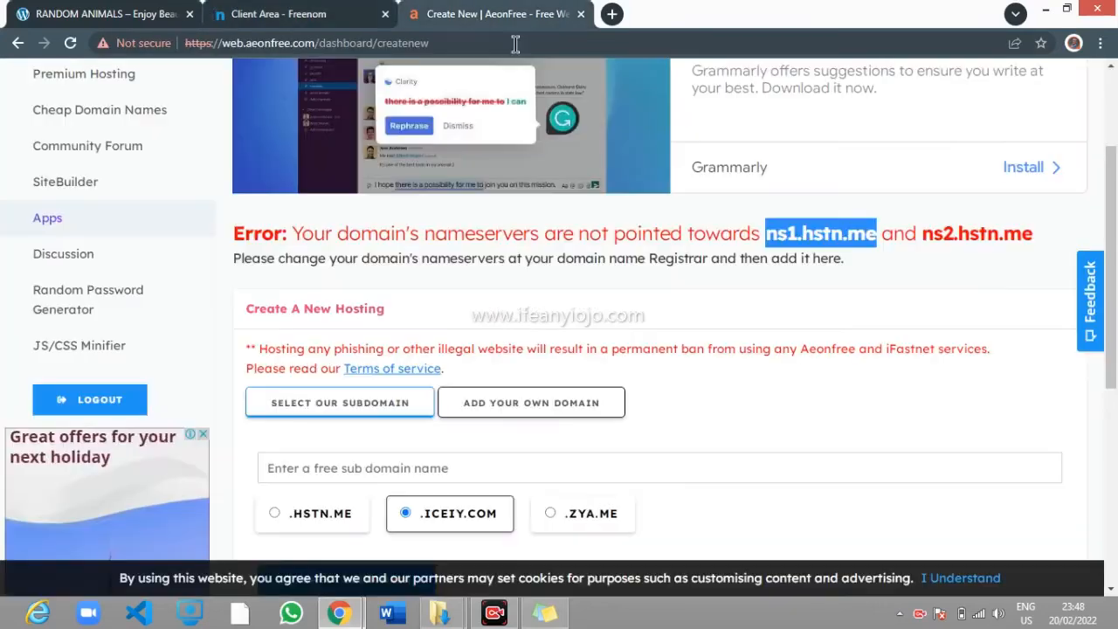
Copy ns2.hstn.me from AeonFree's error message into the Nameserver 2 field
left_click(485, 18)
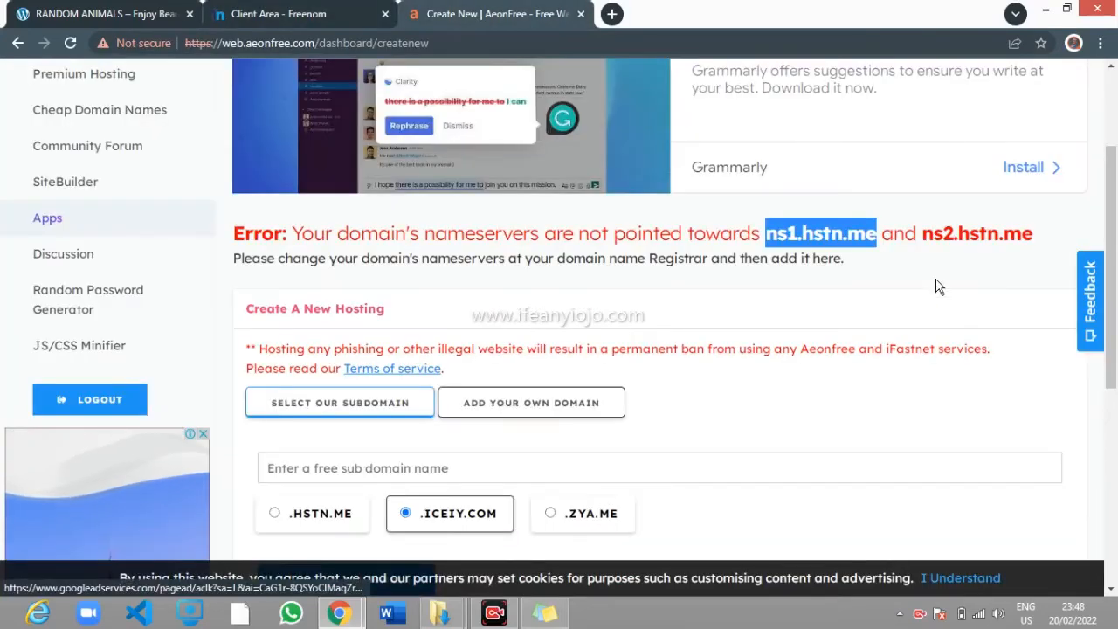
left_click_drag(924, 233, 1035, 236)
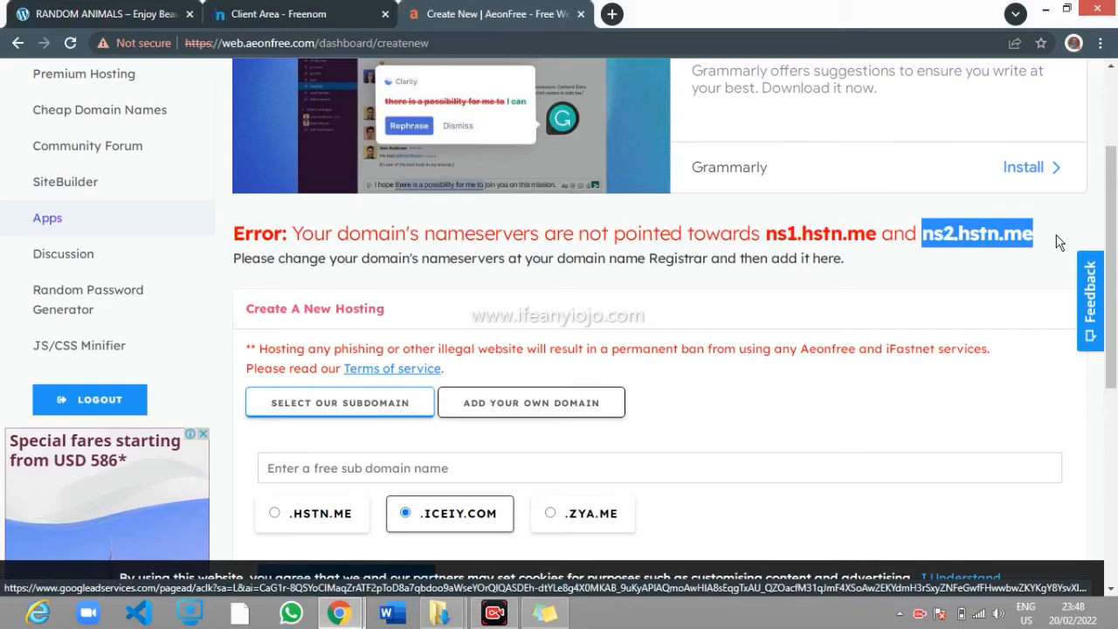
right_click(1003, 235)
left_click(981, 248)
left_click(350, 14)
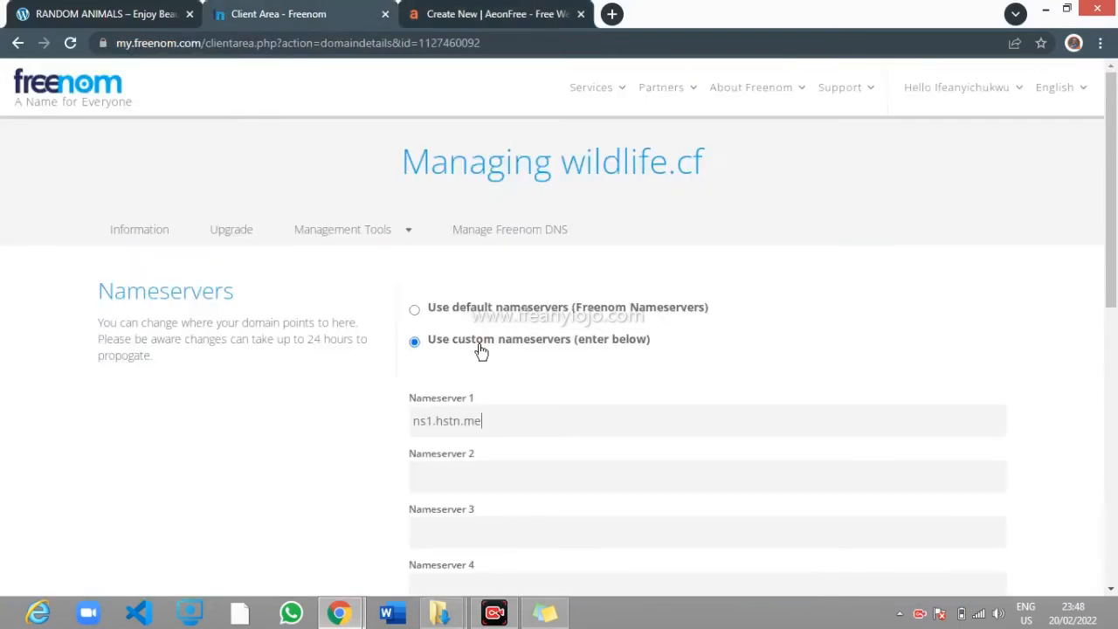
left_click(534, 472)
right_click(538, 471)
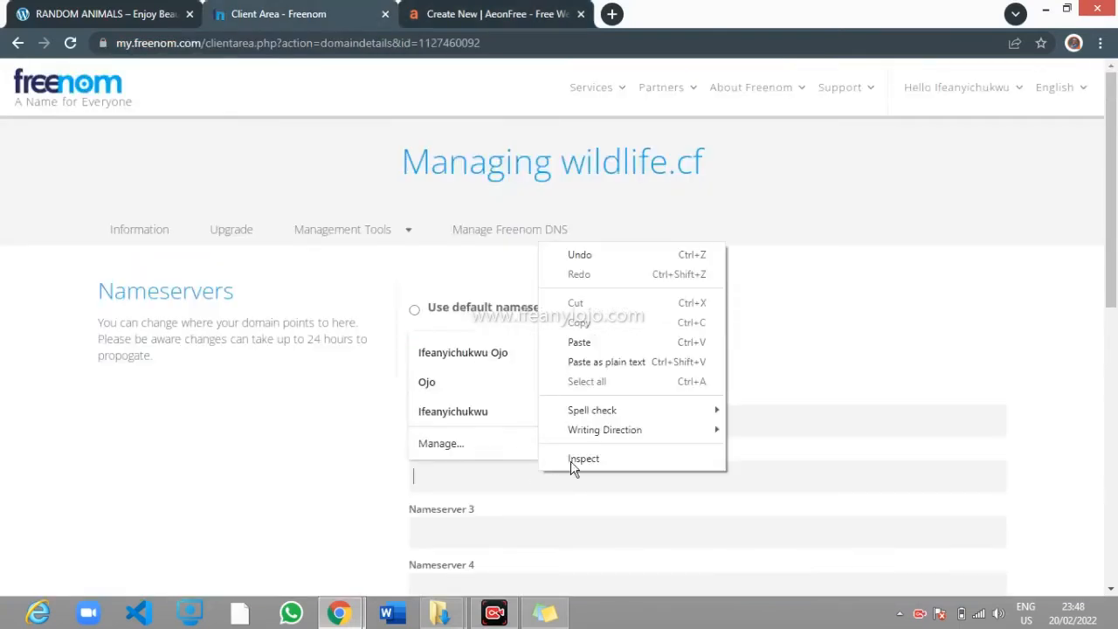
left_click(599, 342)
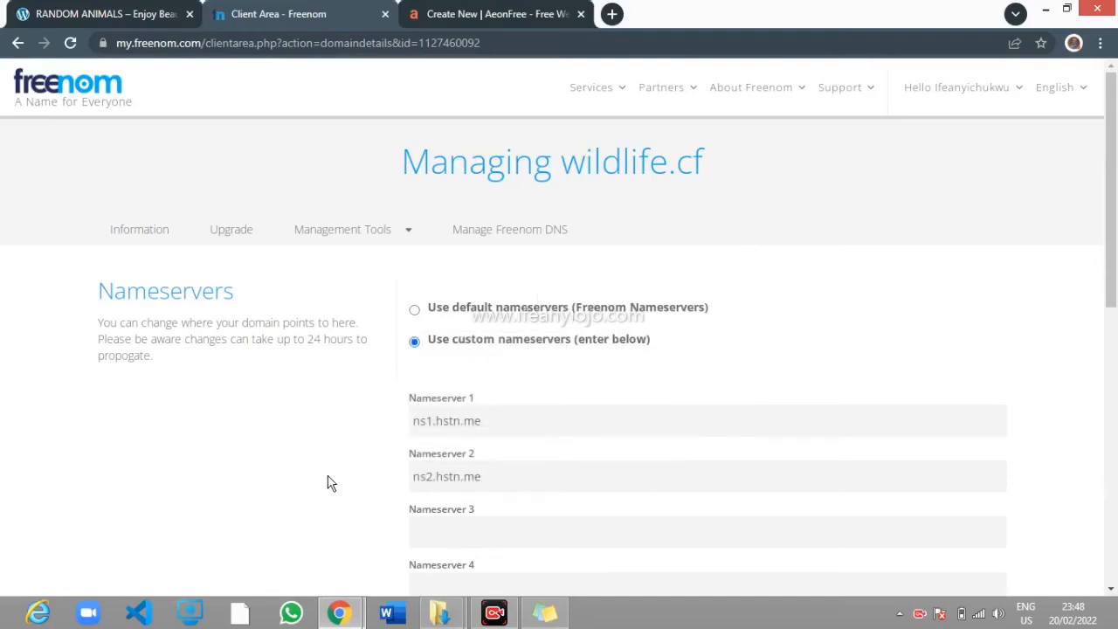
Save the custom nameservers for wildlife.cf and return to AeonFree's Create New page
scroll(352, 422, "down", 2)
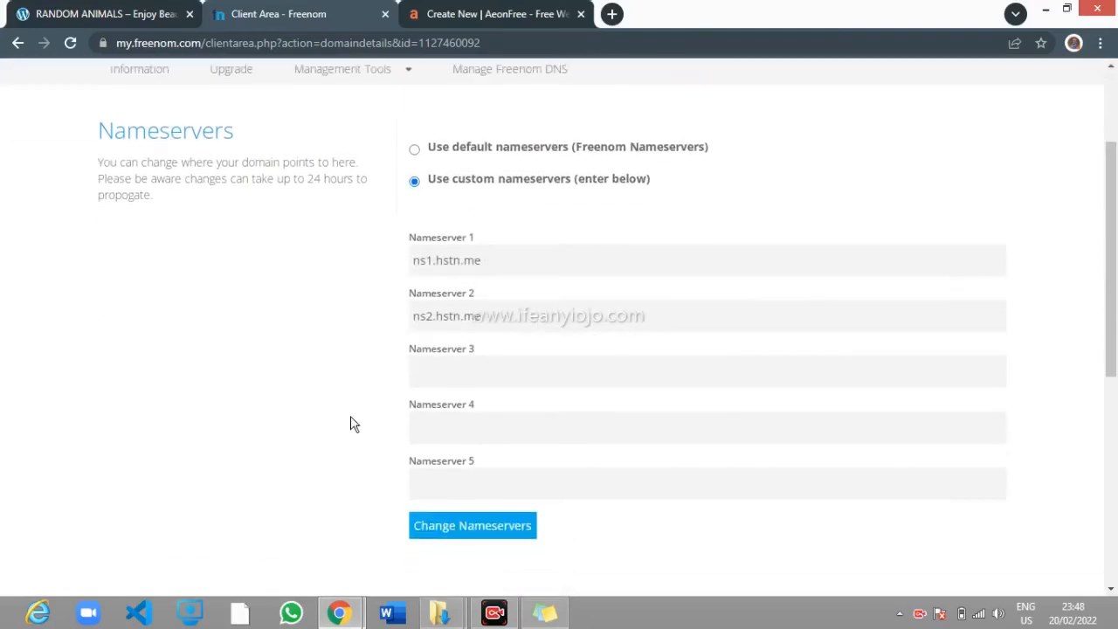
left_click(431, 524)
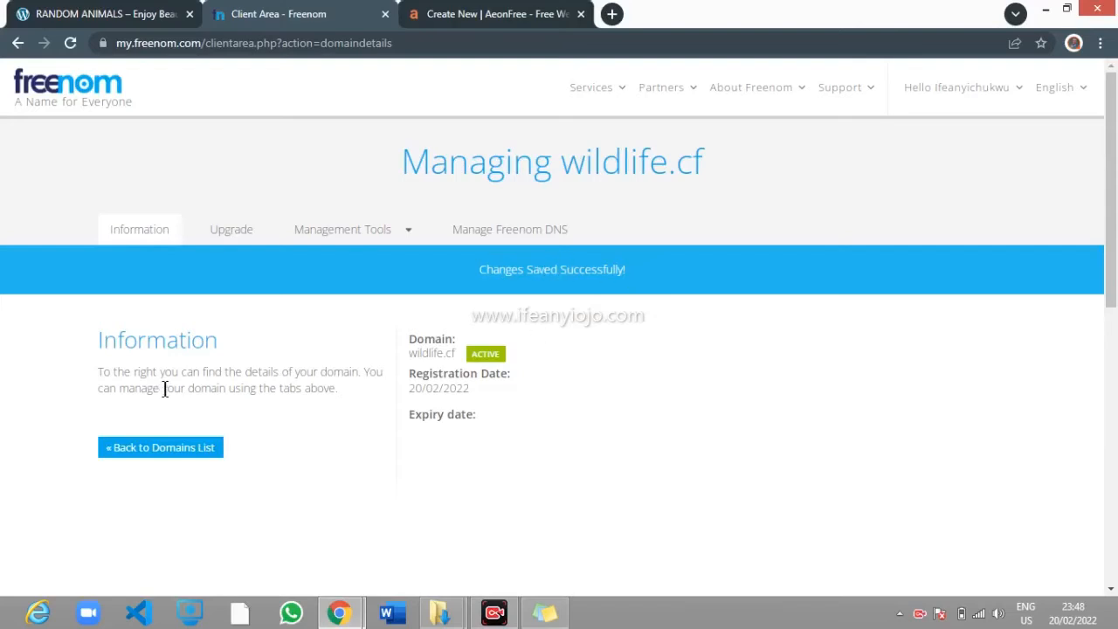
scroll(325, 388, "down", 3)
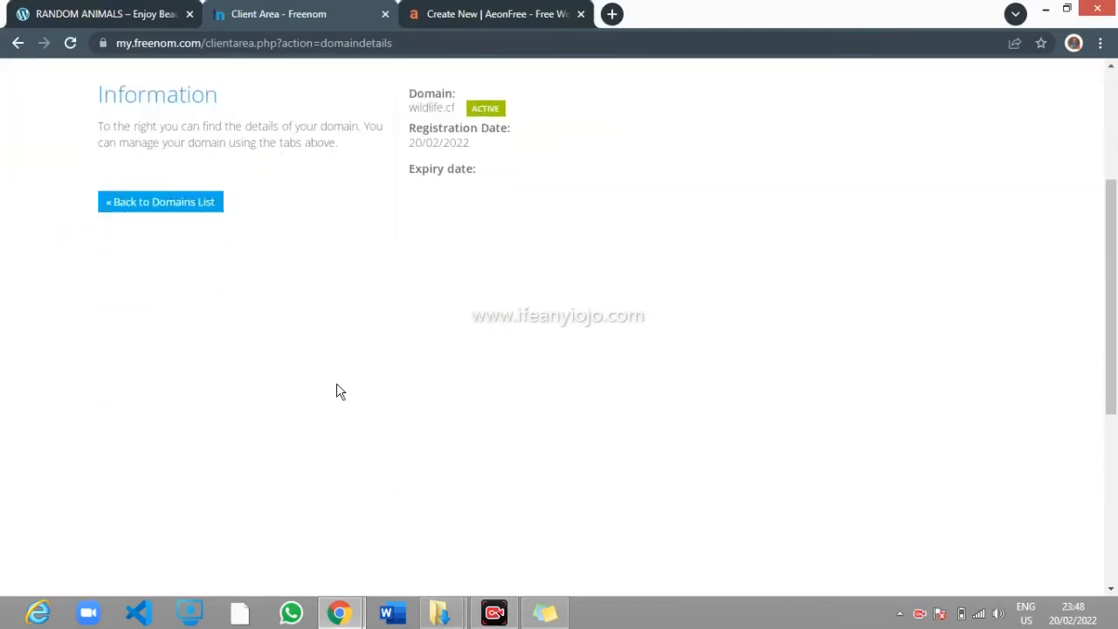
scroll(340, 393, "up", 3)
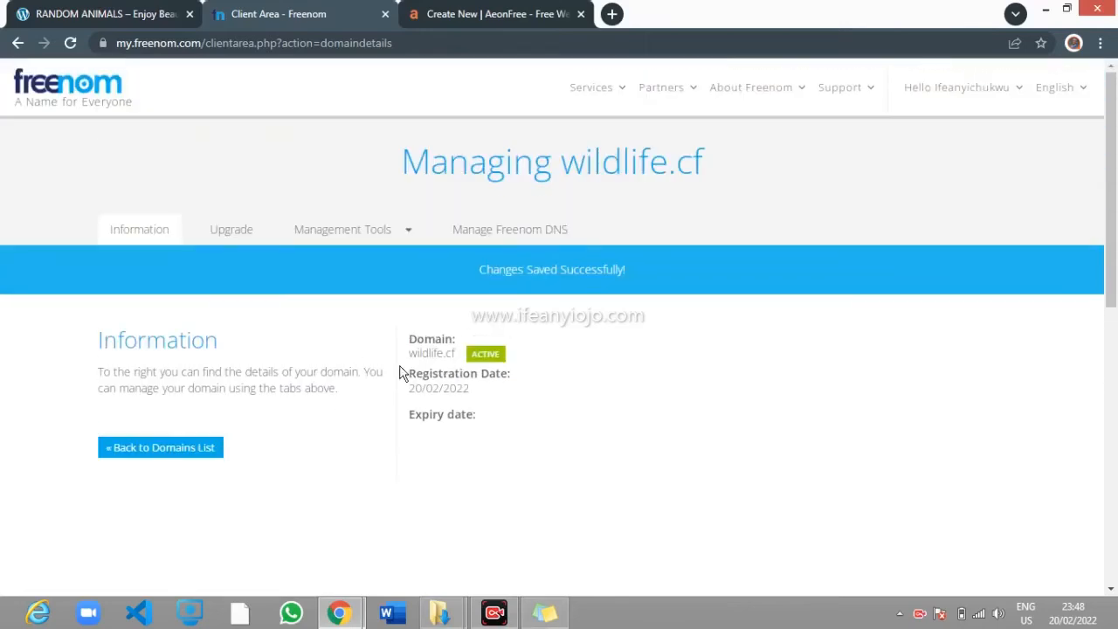
left_click(460, 12)
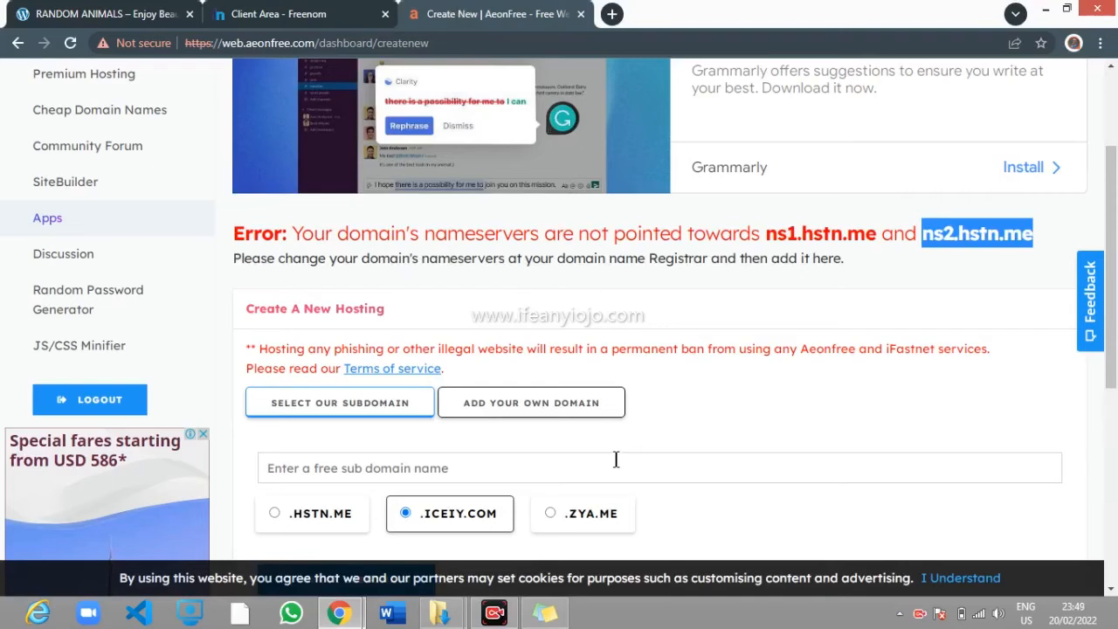
Choose to host your own domain, pick wildlife.cf, and check that it can be hosted
left_click(521, 401)
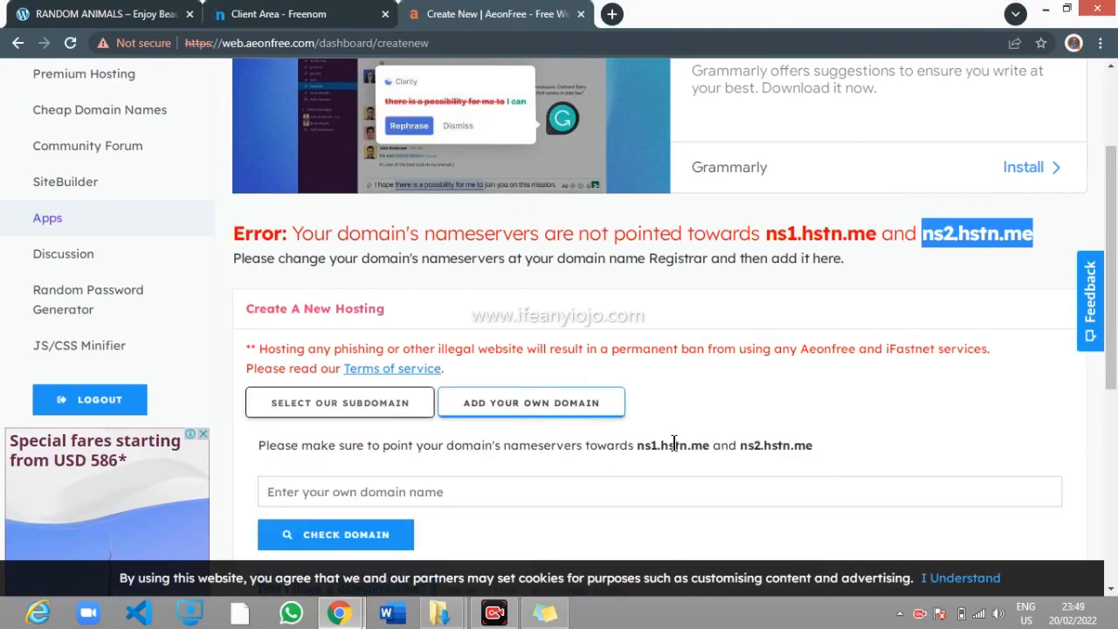
scroll(673, 443, "down", 1)
left_click(481, 407)
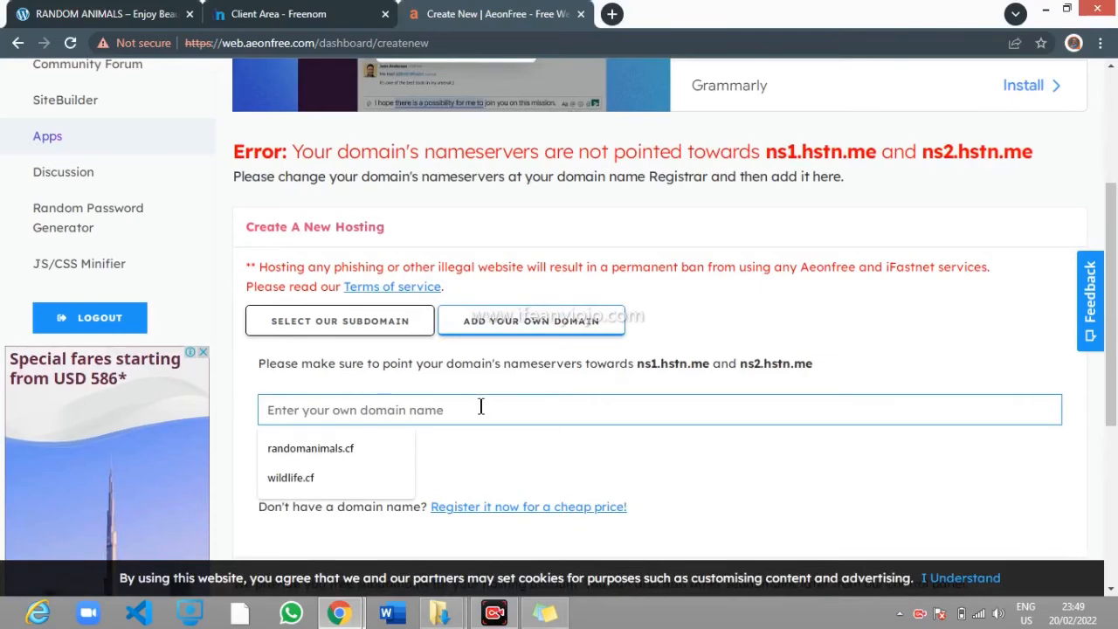
left_click(304, 485)
left_click(376, 456)
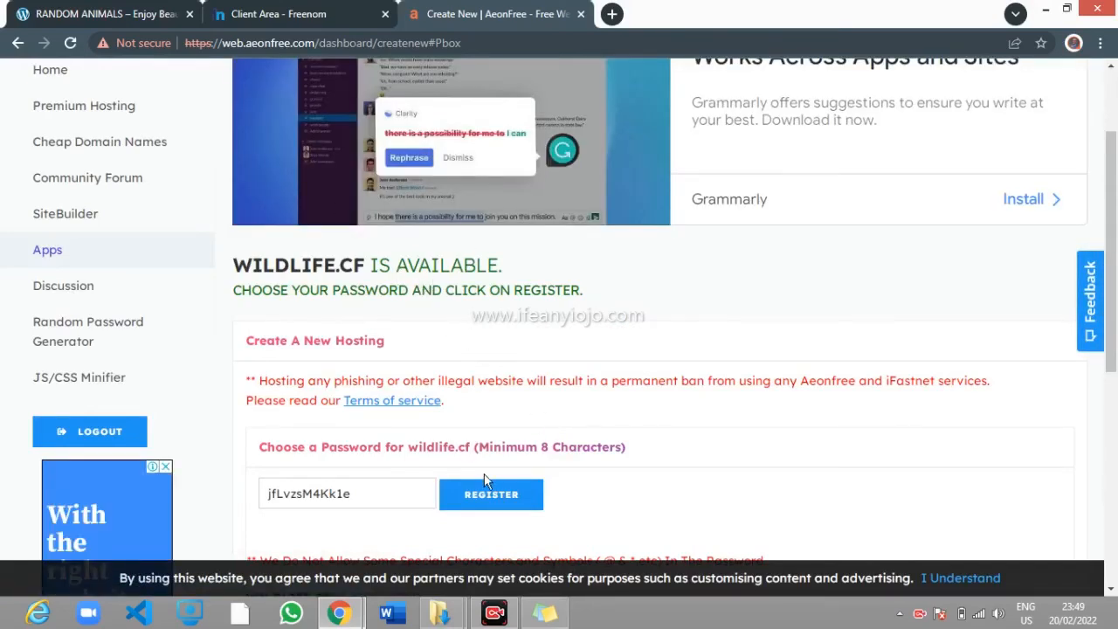
Replace the generated password with your own saved password and register the account
scroll(440, 464, "down", 1)
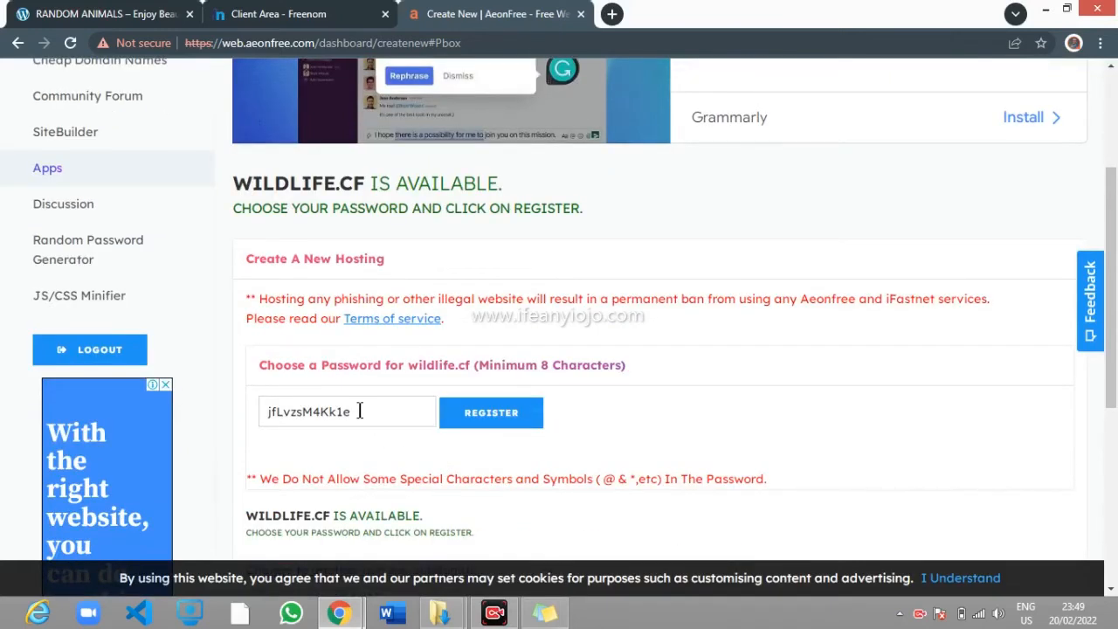
double_click(362, 410)
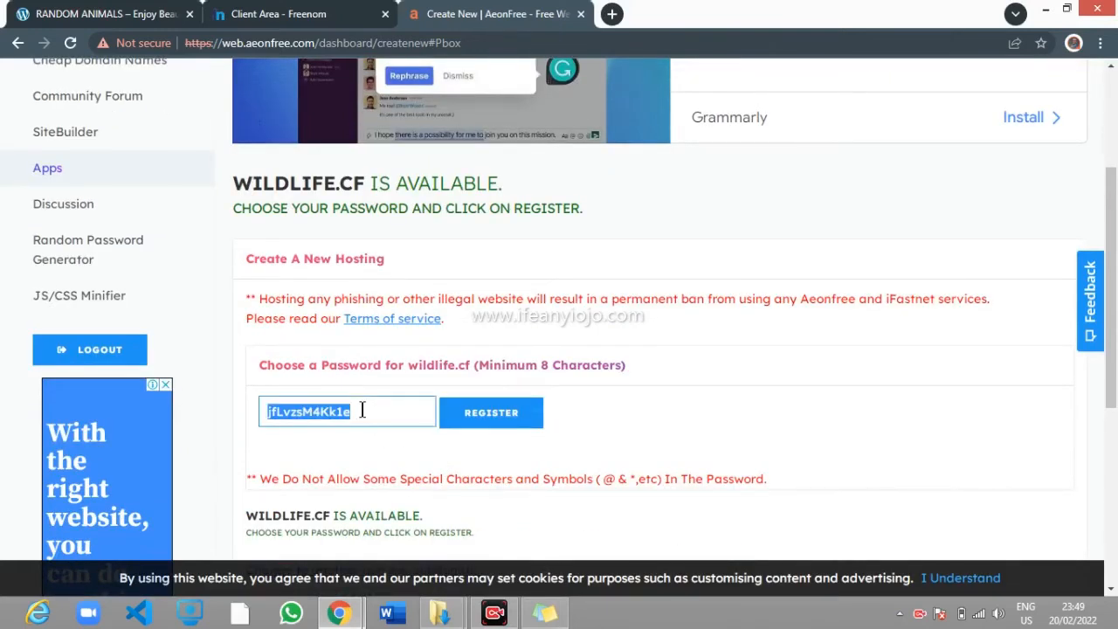
type("g")
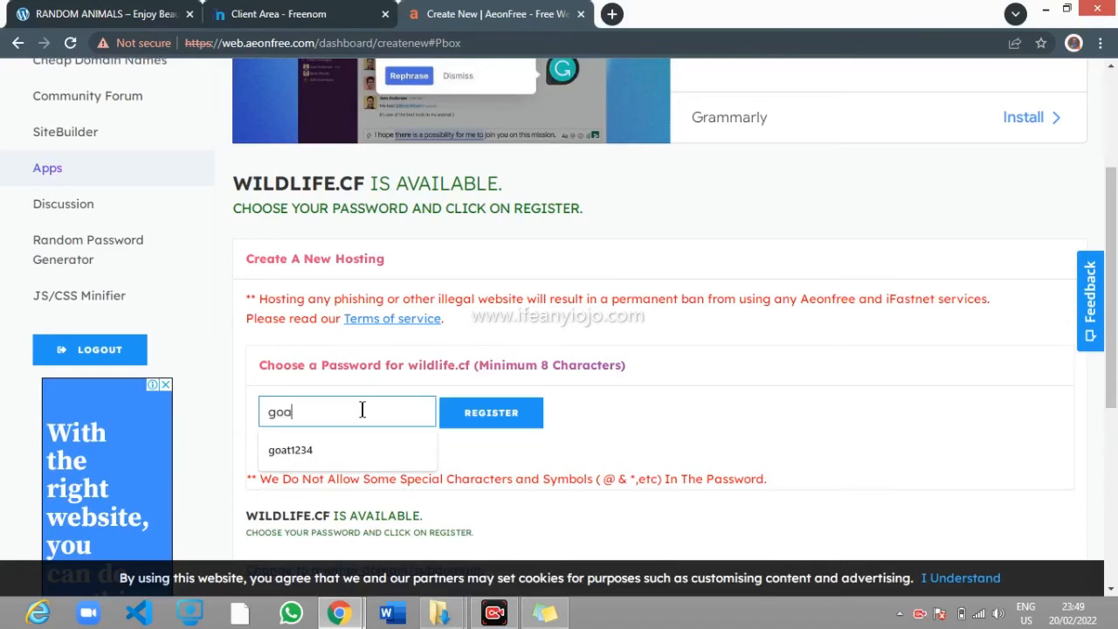
type("oa")
left_click(344, 447)
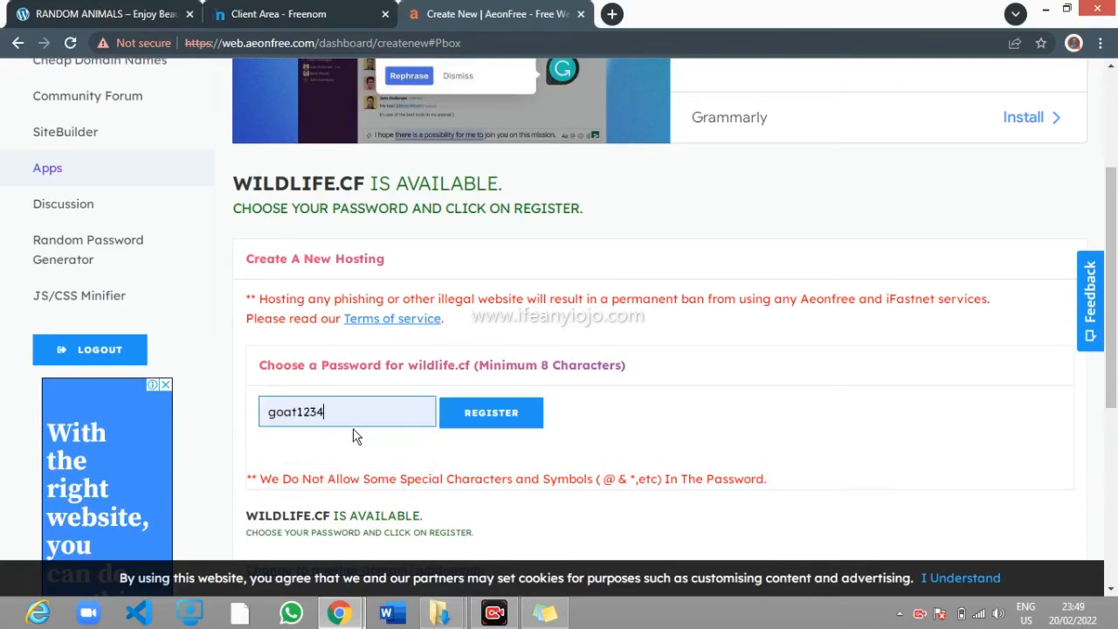
left_click(506, 414)
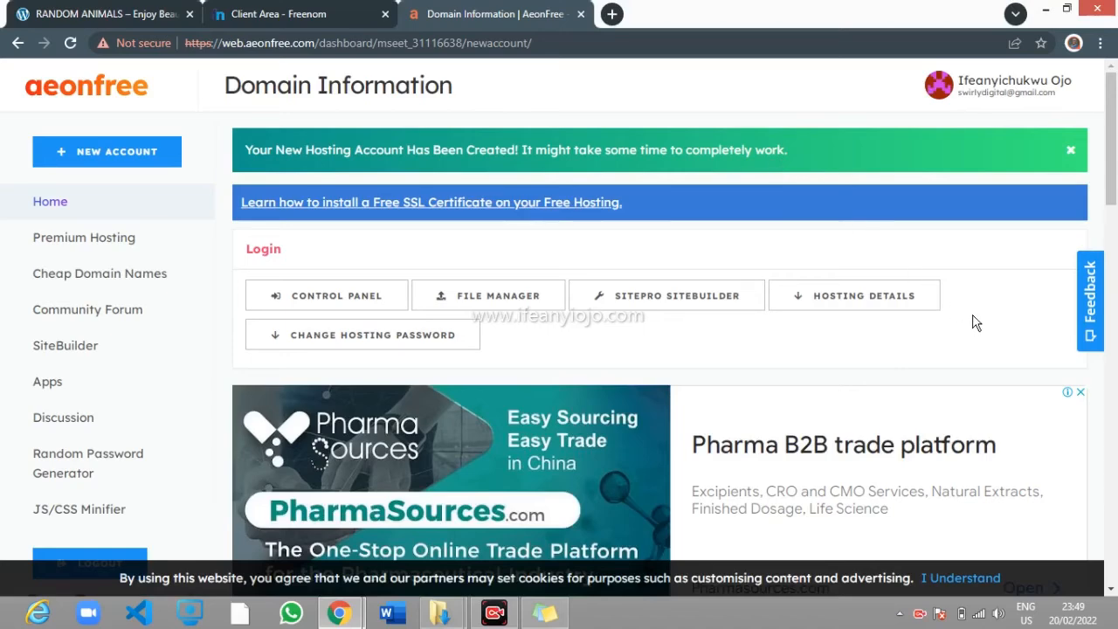
scroll(966, 319, "down", 6)
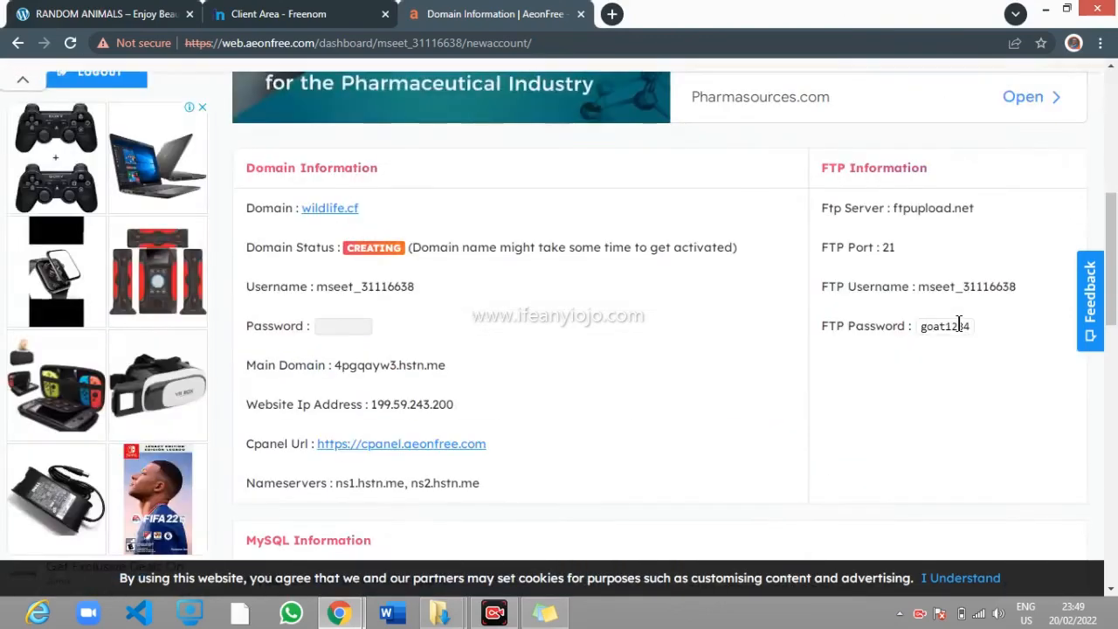
scroll(962, 328, "up", 6)
scroll(959, 330, "down", 6)
scroll(959, 330, "up", 6)
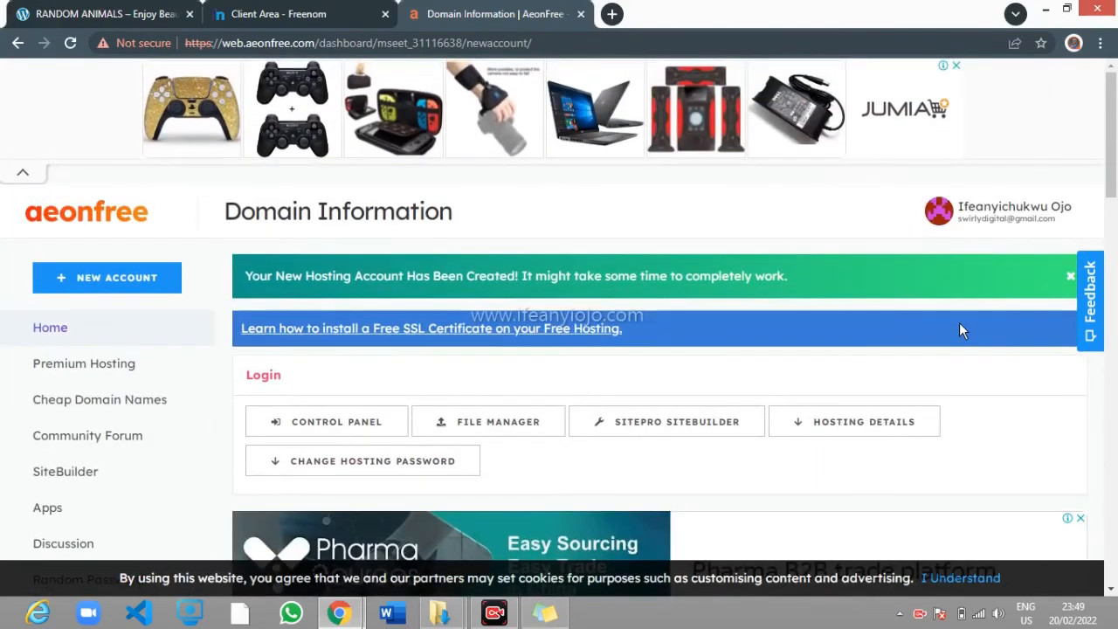
scroll(964, 331, "down", 2)
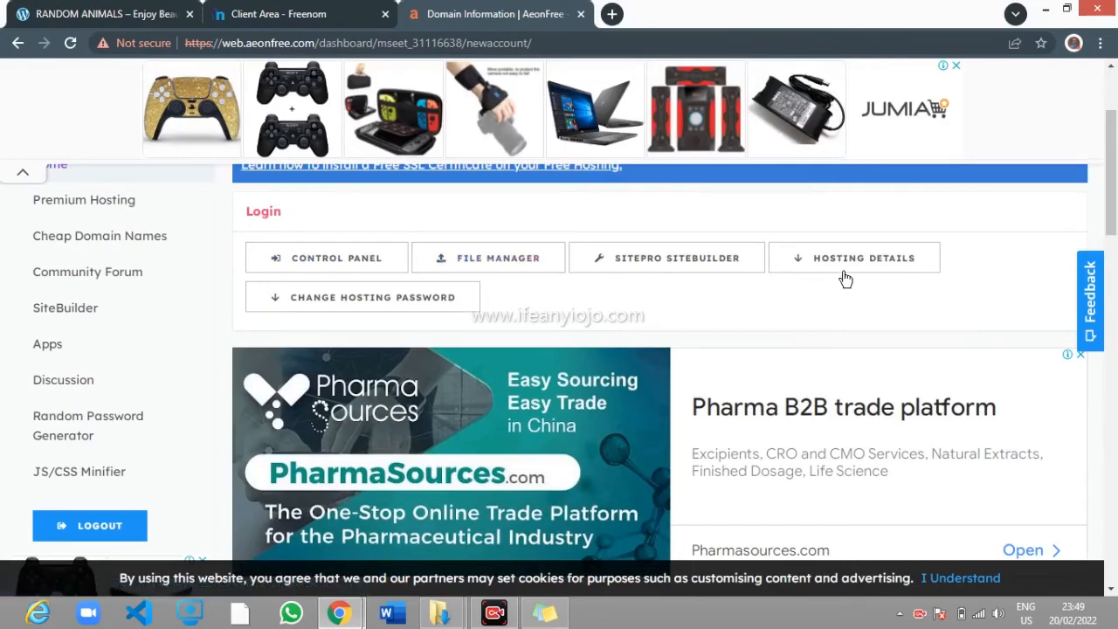
left_click(886, 262)
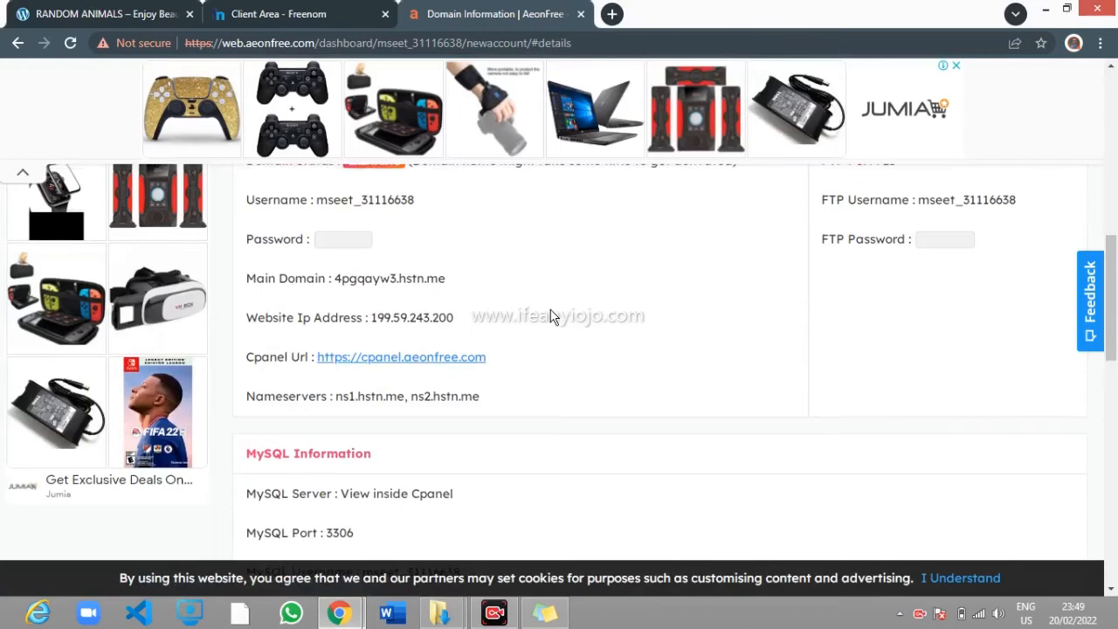
scroll(362, 300, "up", 1)
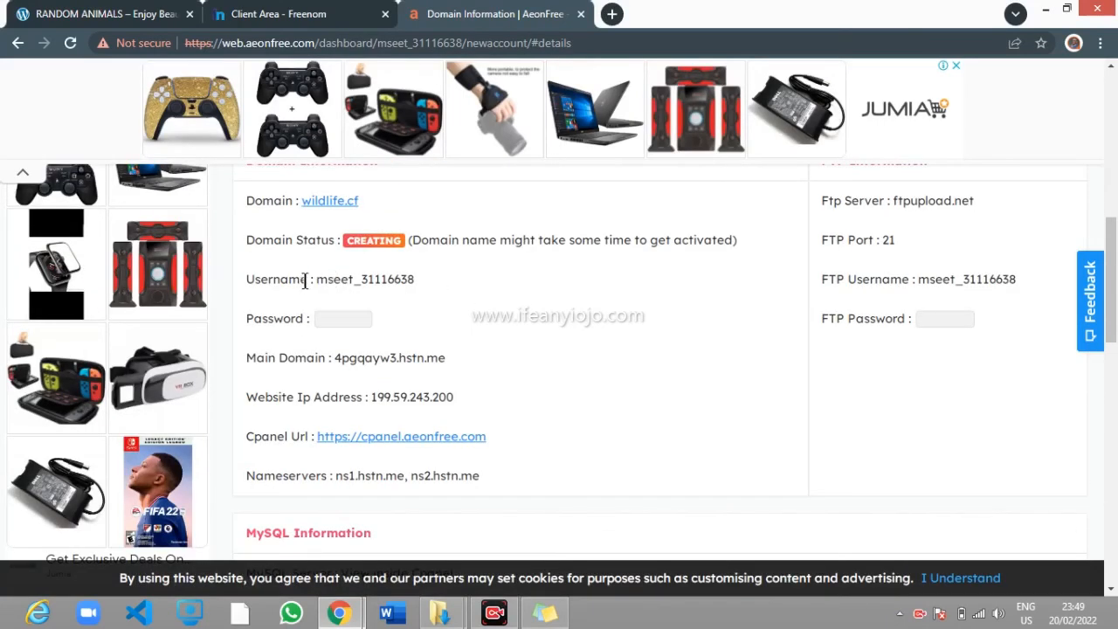
scroll(320, 239, "up", 2)
scroll(350, 269, "down", 3)
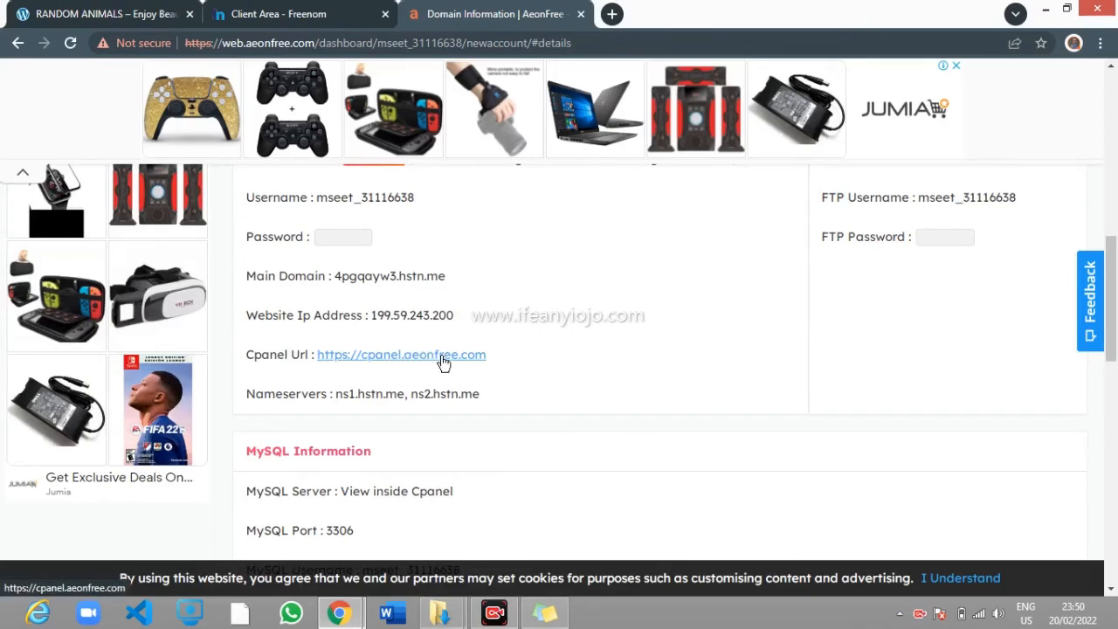
scroll(601, 388, "down", 4)
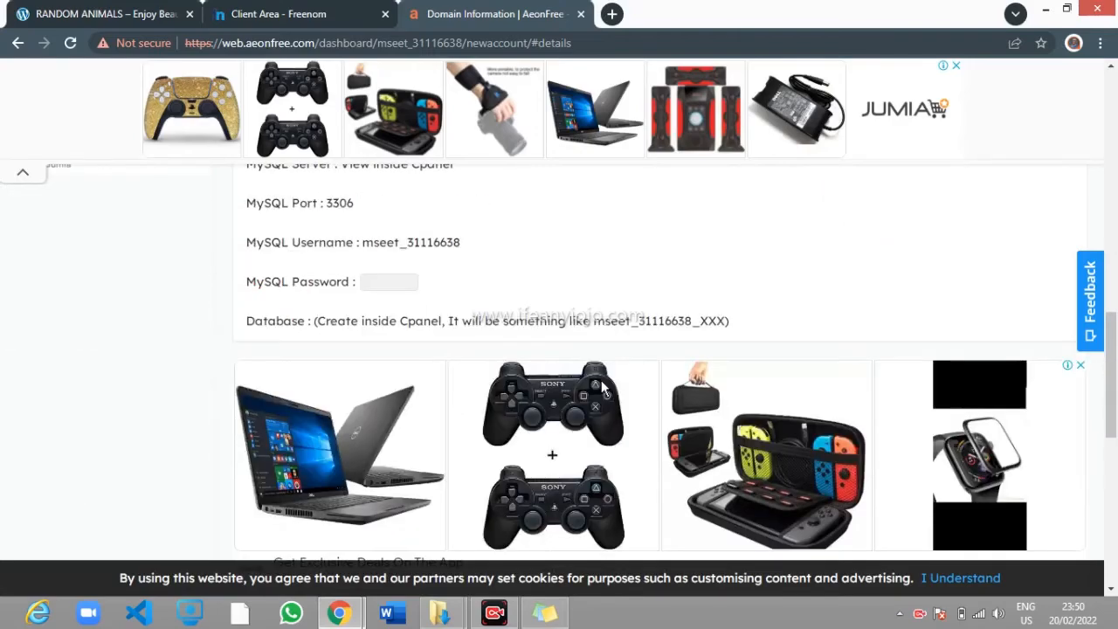
scroll(601, 388, "up", 1)
scroll(602, 388, "up", 10)
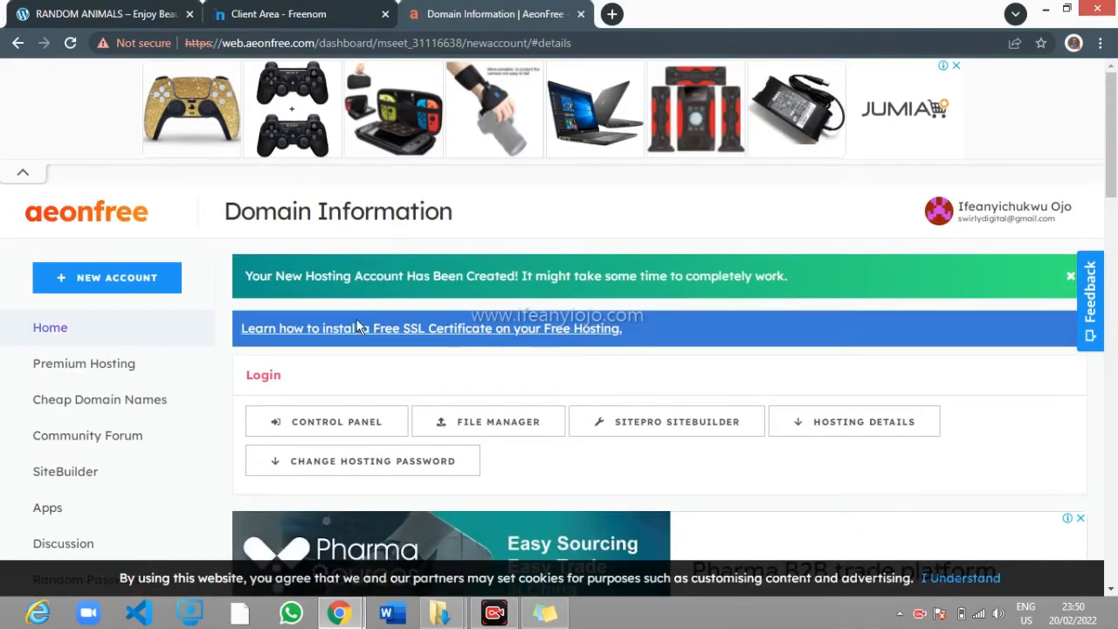
scroll(547, 487, "down", 6)
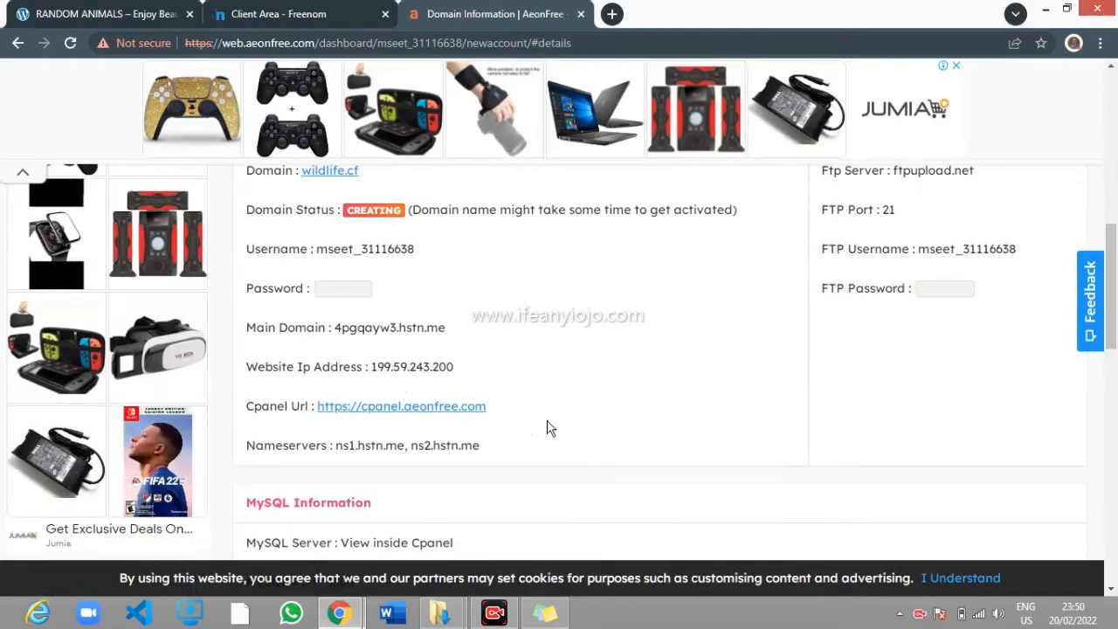
scroll(611, 388, "up", 6)
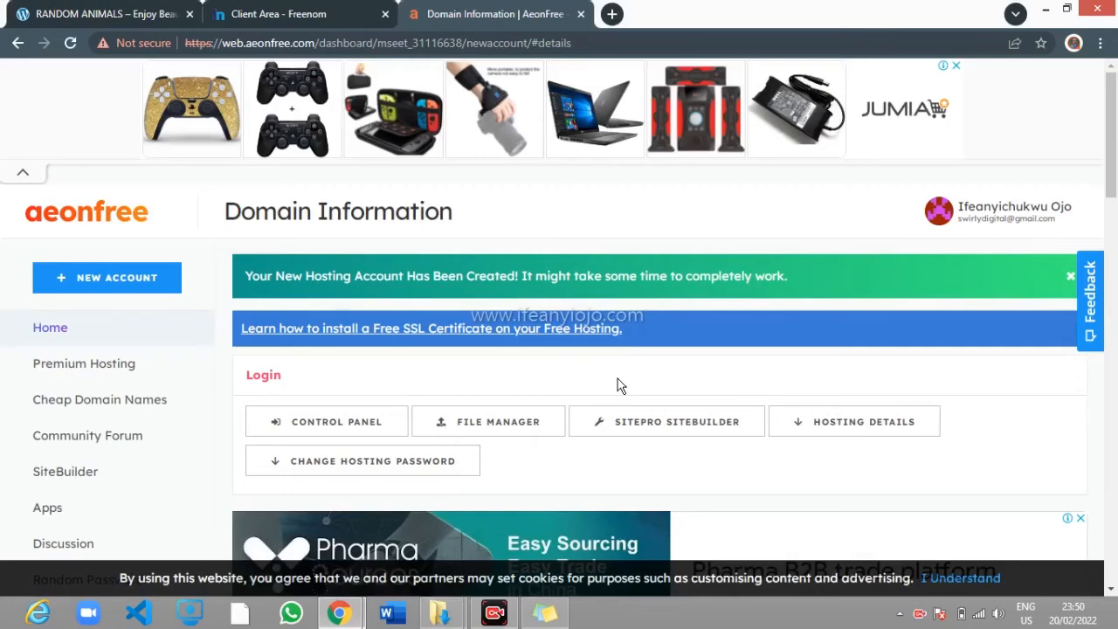
Open the hosting Control Panel and approve the Important Notice about service e-mails
left_click(331, 425)
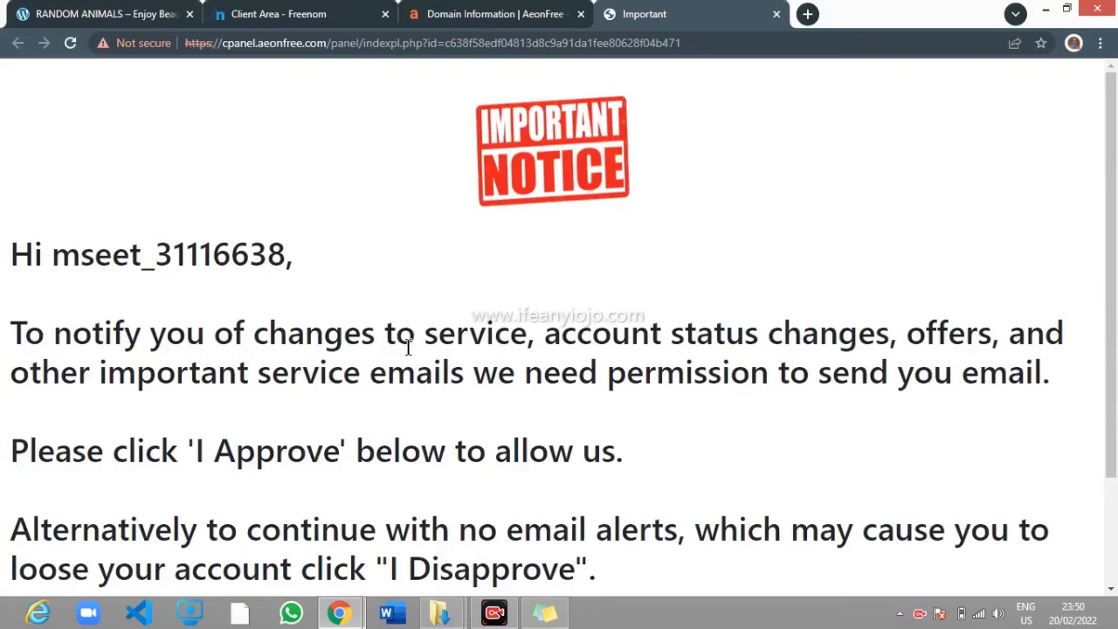
scroll(485, 328, "down", 2)
scroll(272, 217, "up", 2)
scroll(691, 332, "down", 2)
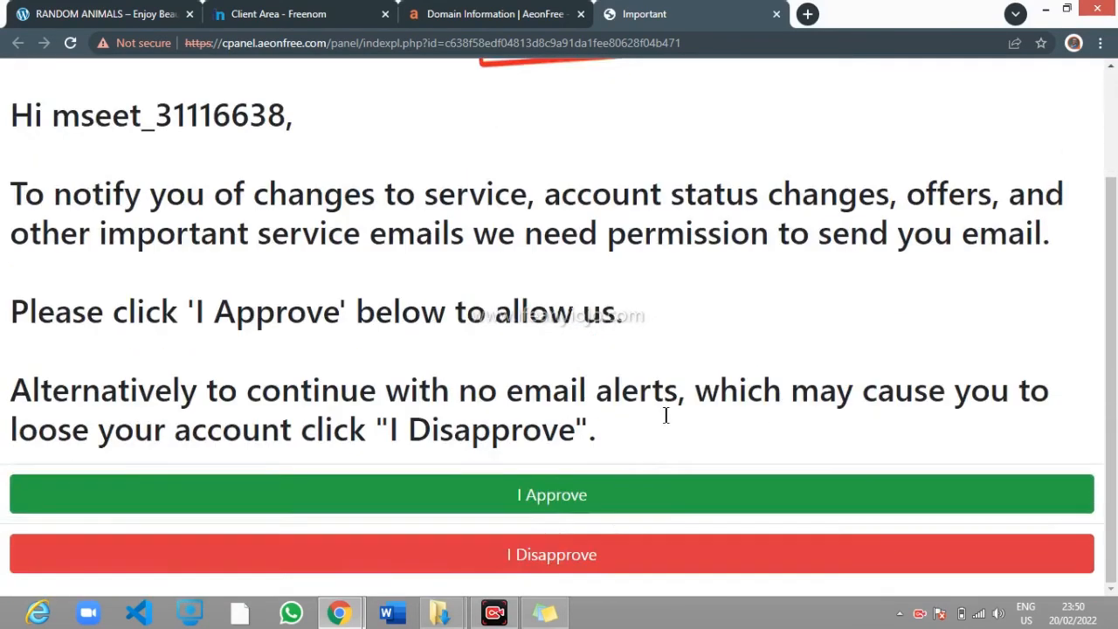
left_click(557, 494)
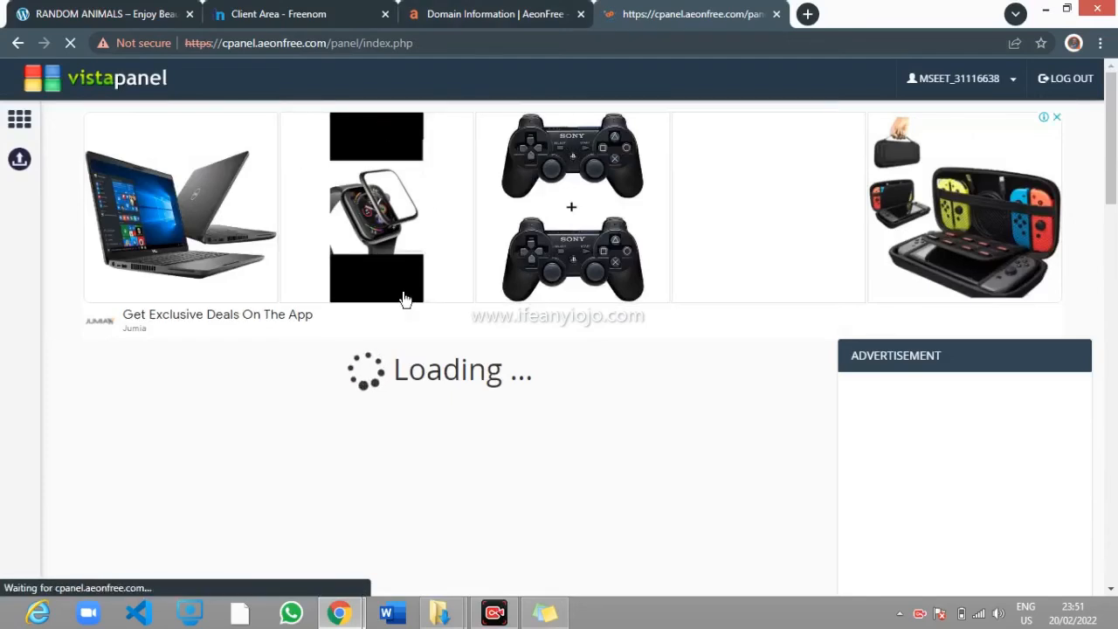
Look through VistaPanel's Files, Databases and Domains sections, then return to Freenom's wildlife.cf page
scroll(324, 379, "down", 2)
scroll(347, 328, "up", 2)
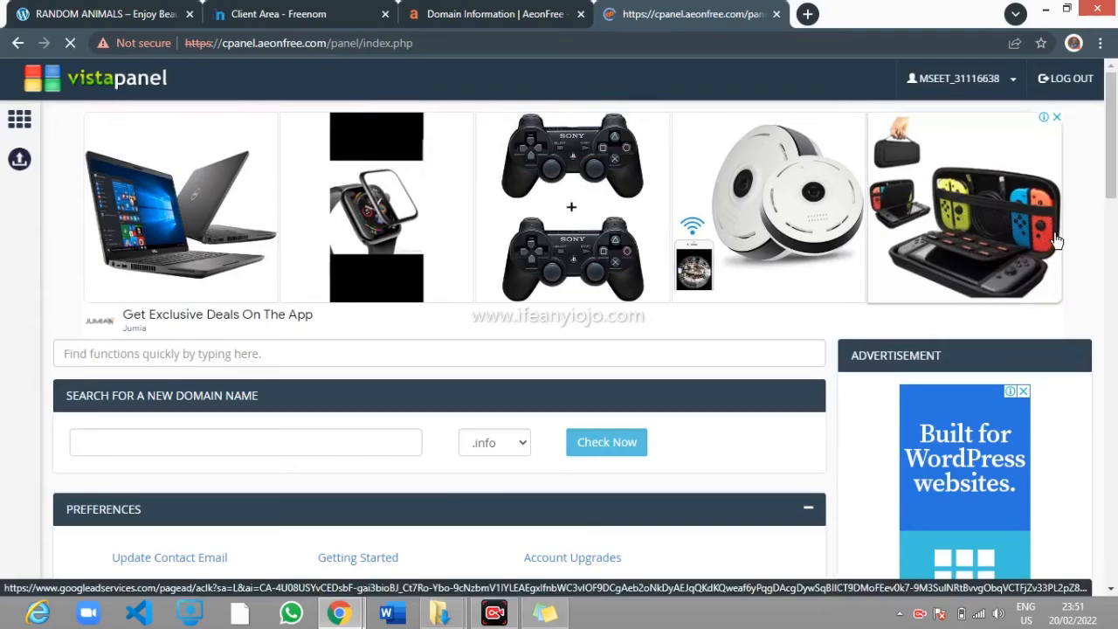
scroll(454, 303, "down", 3)
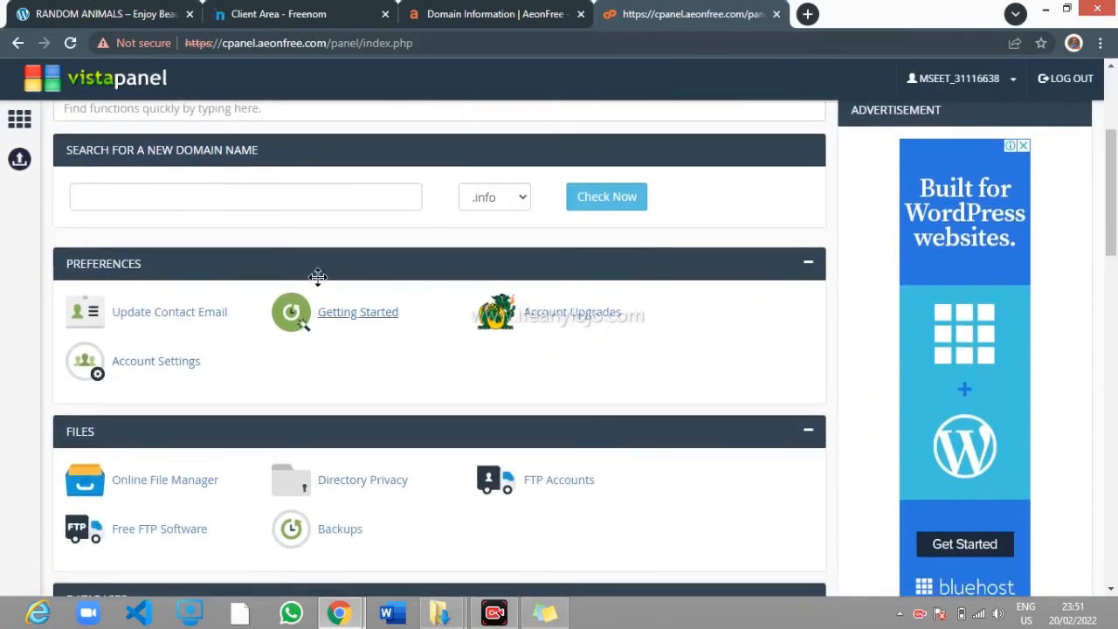
scroll(236, 317, "down", 4)
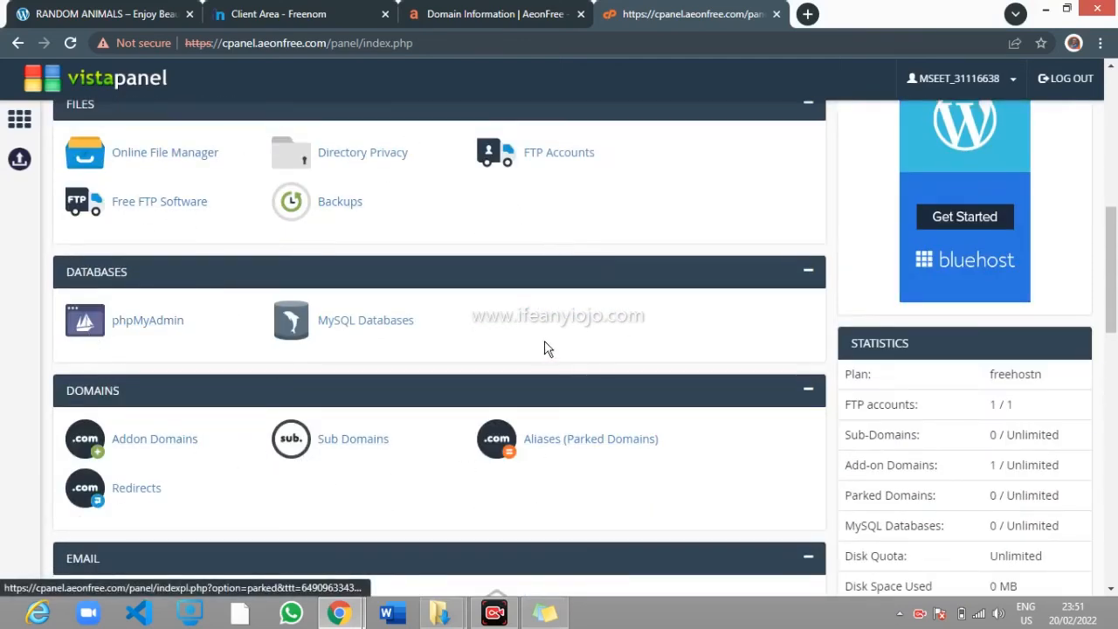
scroll(541, 341, "down", 4)
scroll(535, 325, "up", 5)
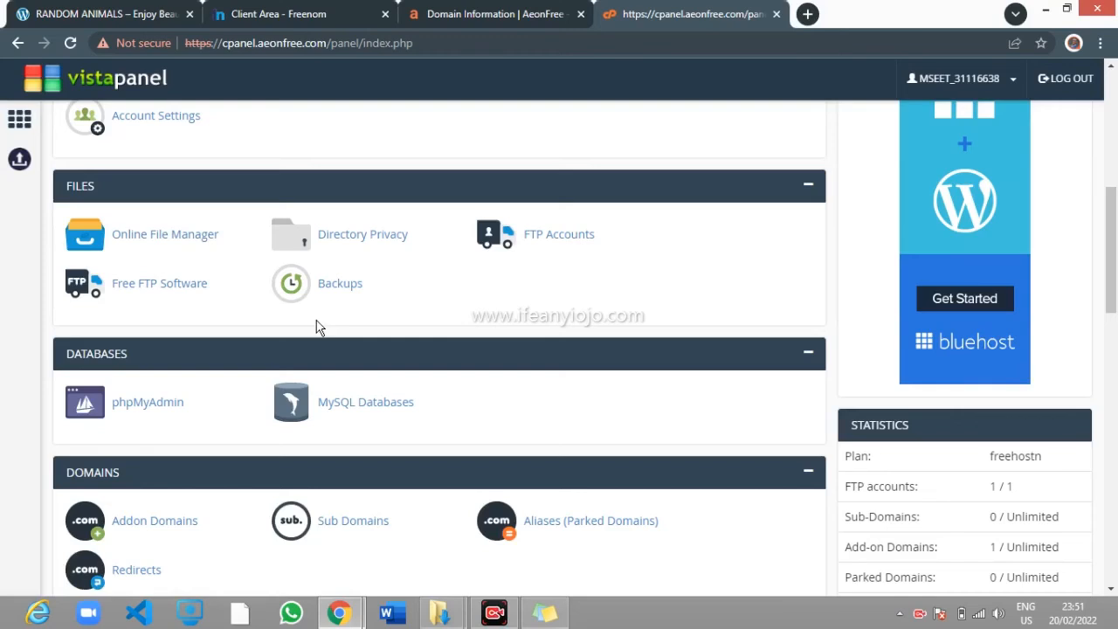
left_click(307, 11)
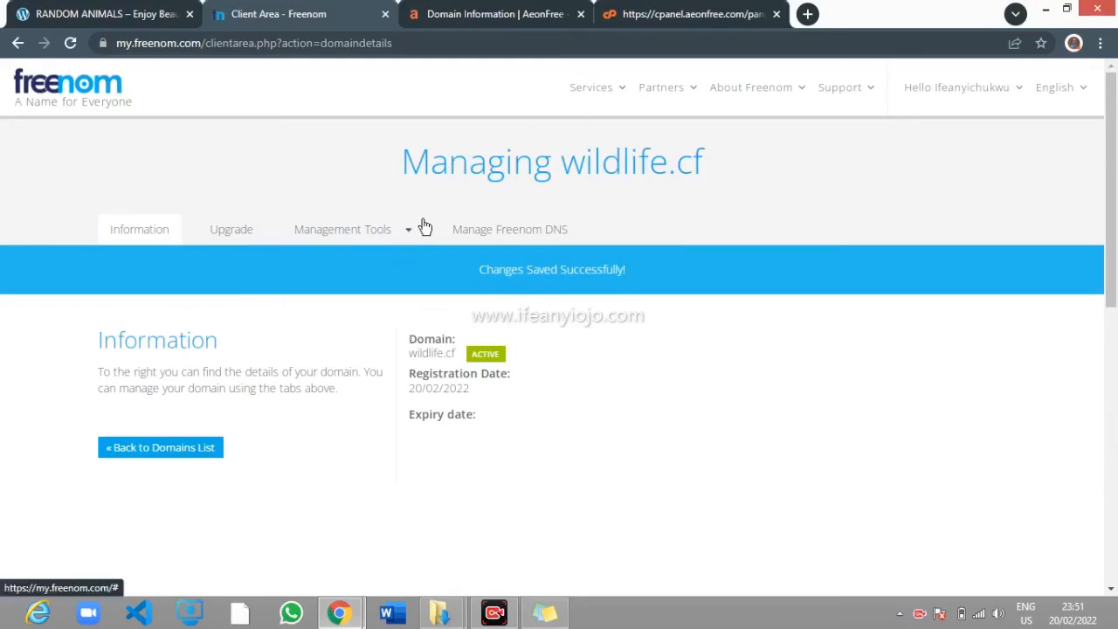
Open wildlife.cf from Freenom's domain list, reload it until it still shows NXDOMAIN, then return to VistaPanel
left_click(200, 447)
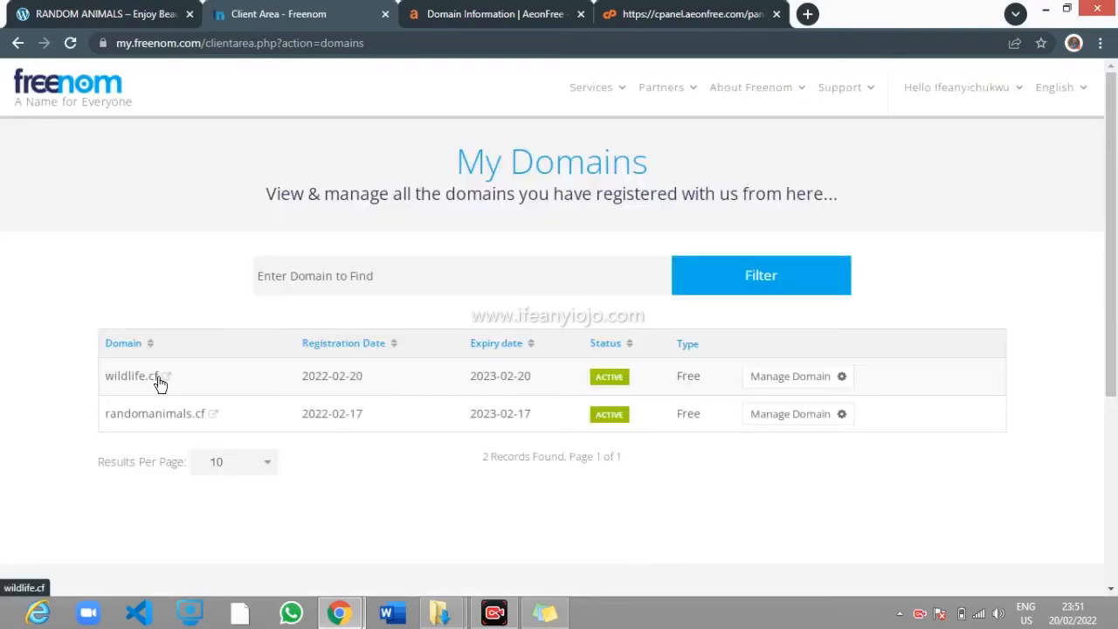
left_click(160, 377)
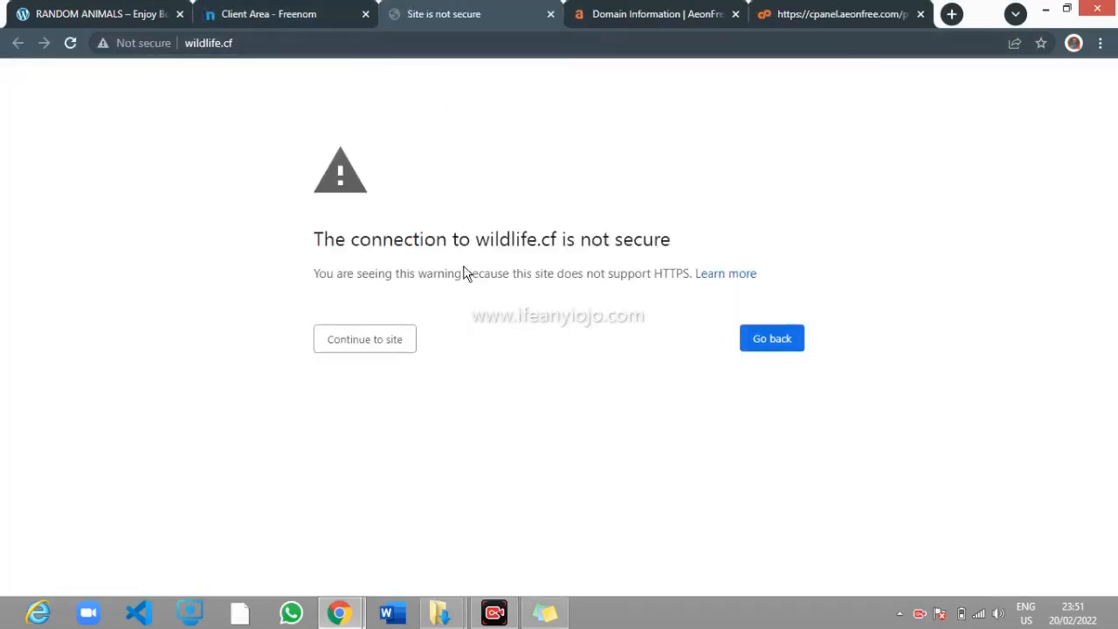
left_click(394, 341)
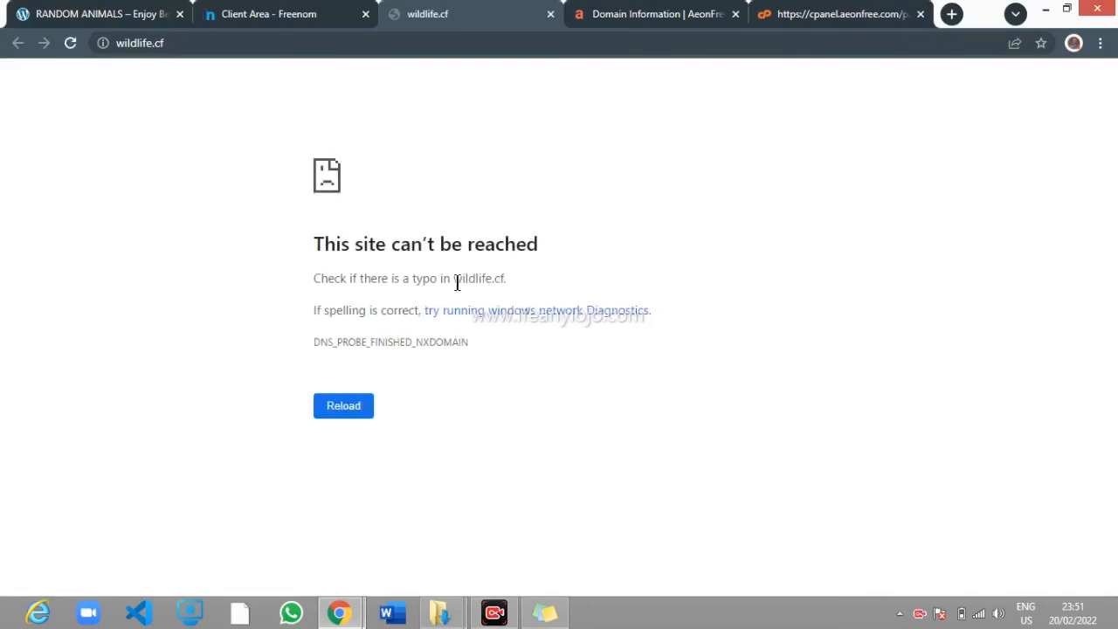
left_click(70, 43)
key("F5")
left_click(71, 44)
left_click(660, 13)
left_click(874, 14)
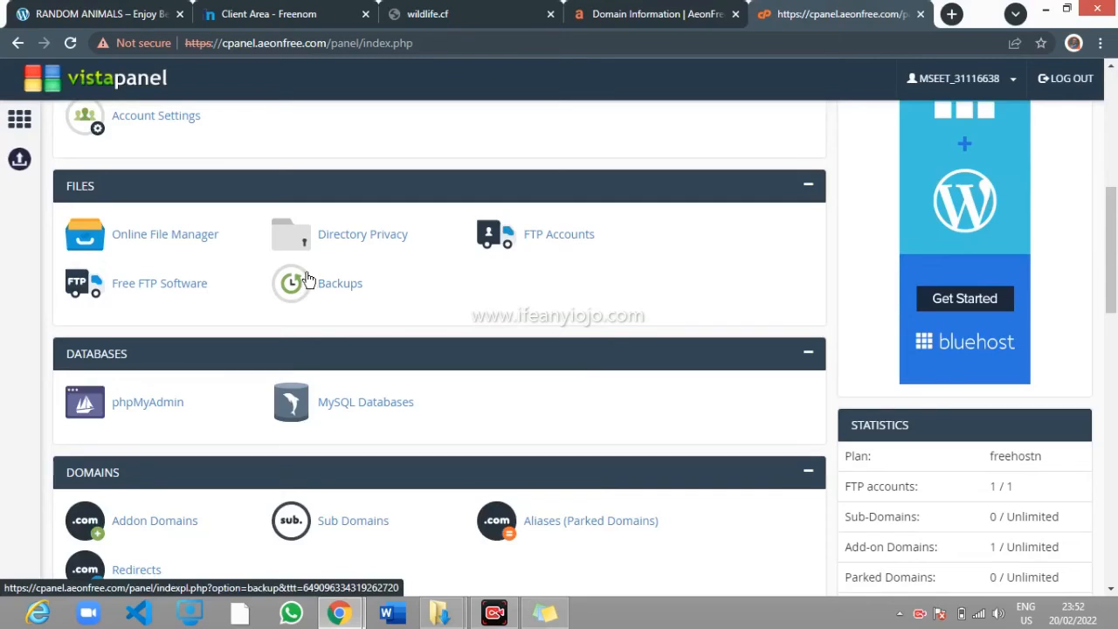
Open the Online File Manager, enter htdocs, and delete the default index2.html file
left_click(157, 236)
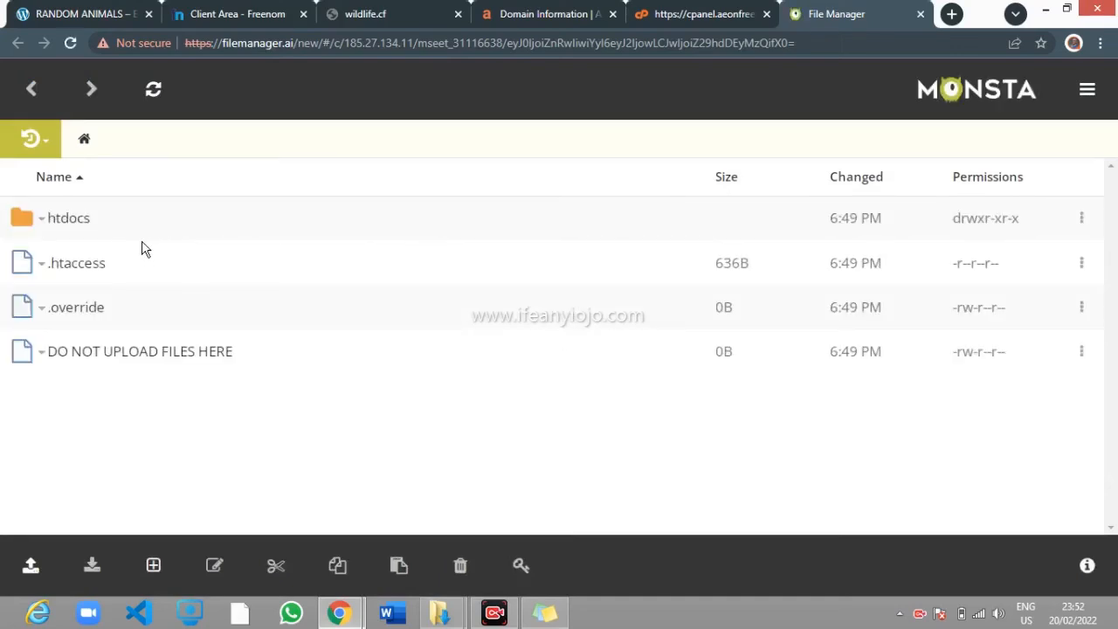
right_click(41, 220)
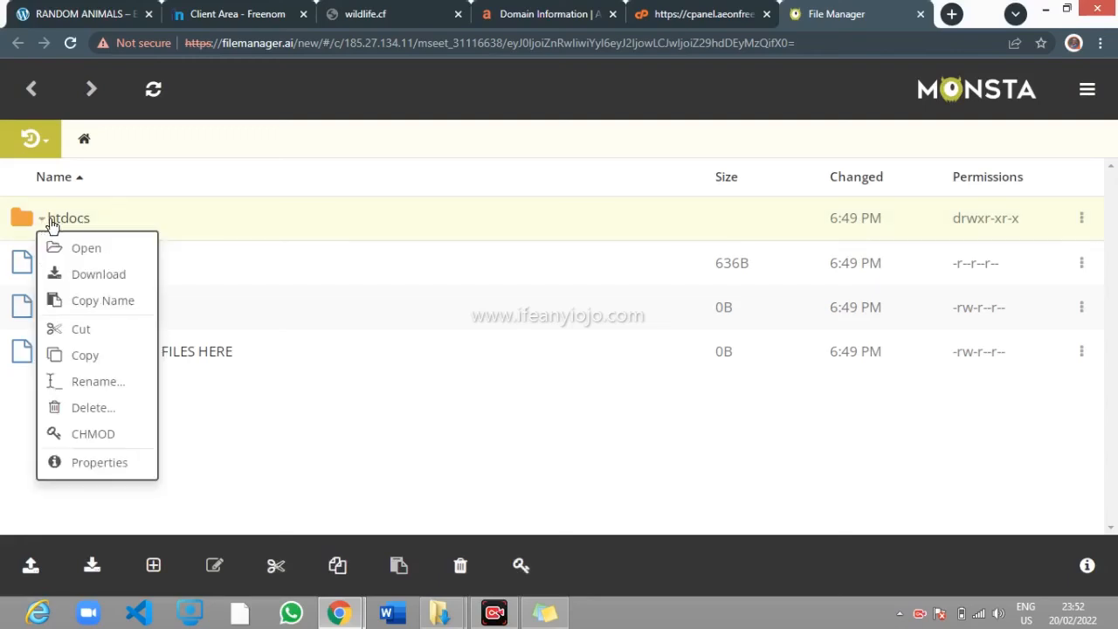
left_click(91, 250)
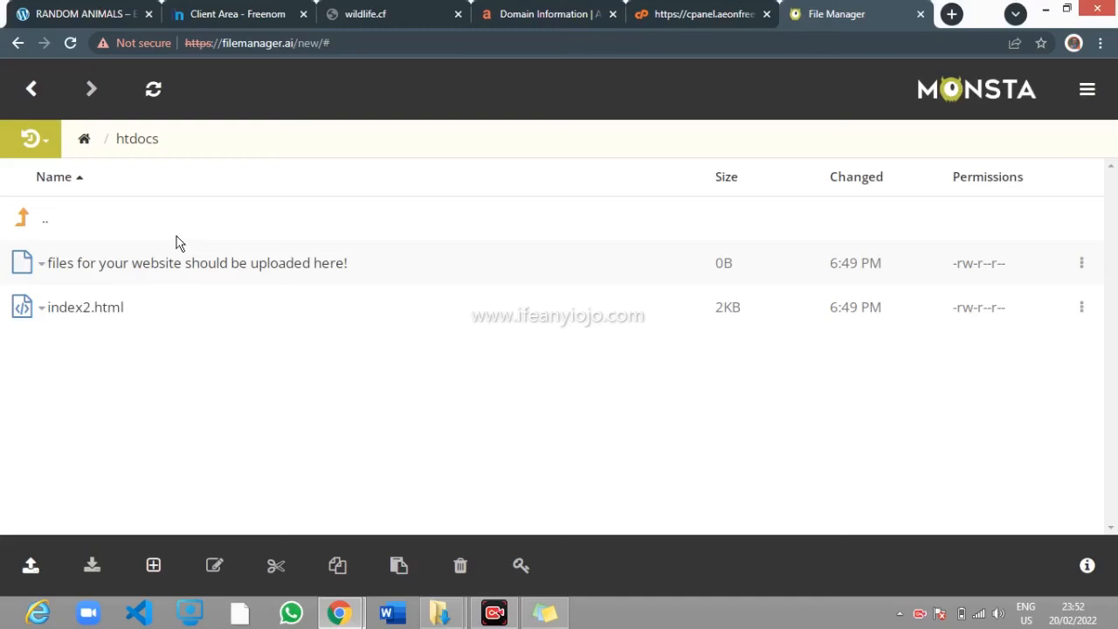
left_click(68, 313)
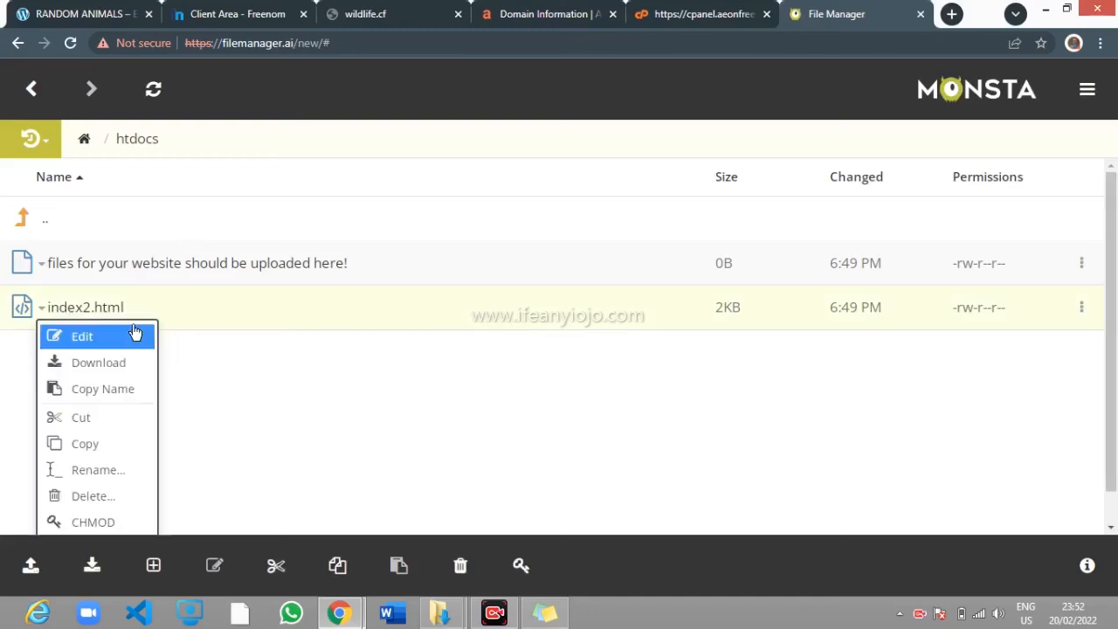
left_click(165, 312)
right_click(122, 308)
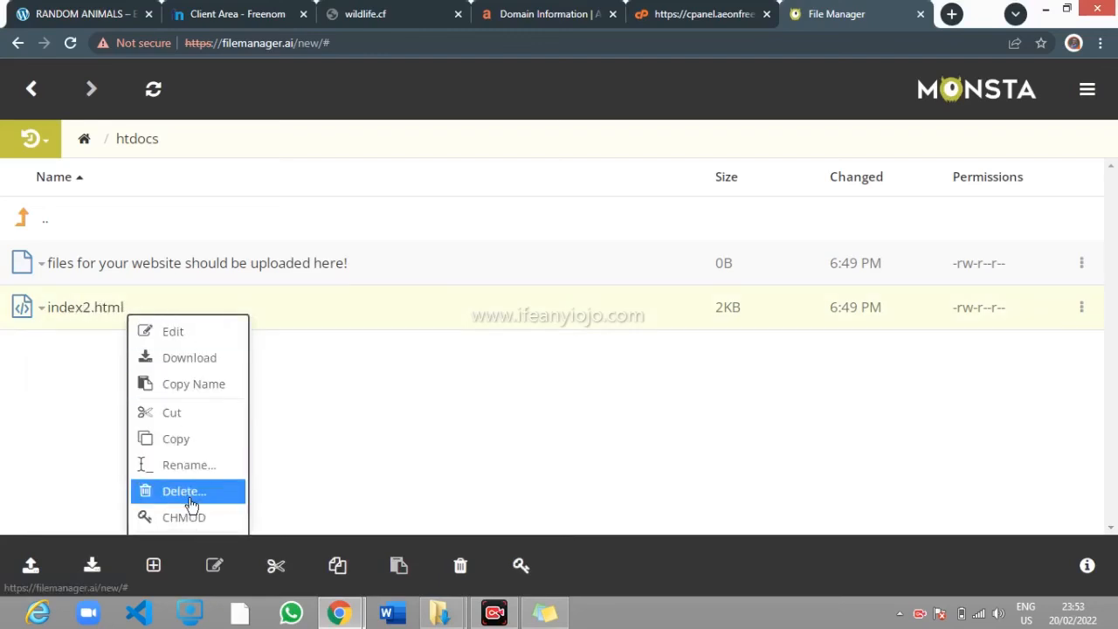
left_click(183, 491)
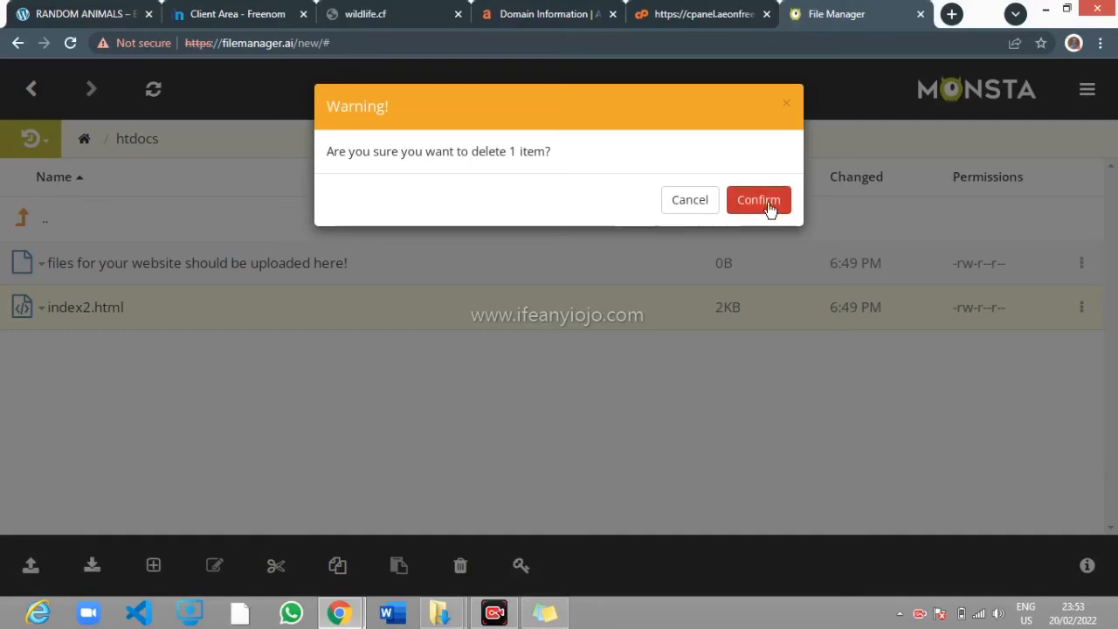
left_click(767, 205)
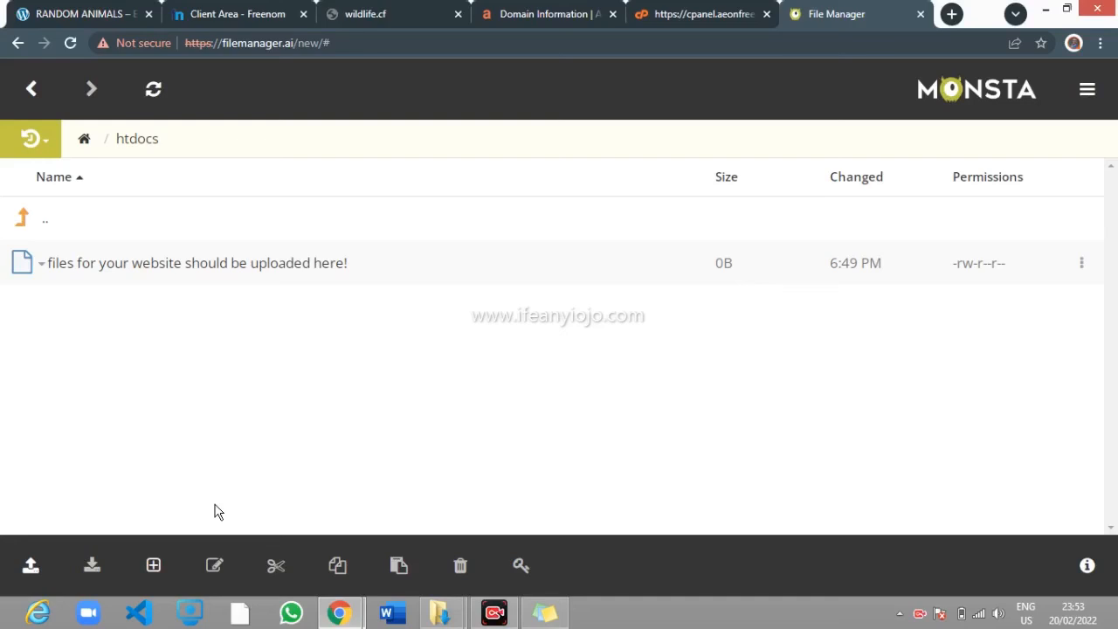
Create a new file named index.html in htdocs
left_click(154, 568)
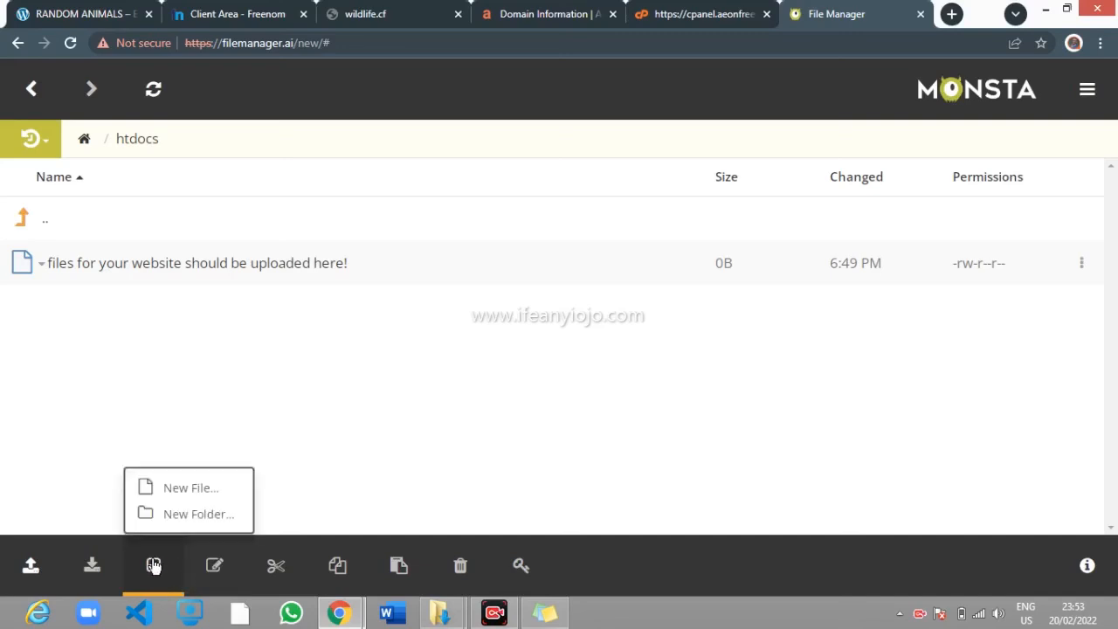
left_click(184, 493)
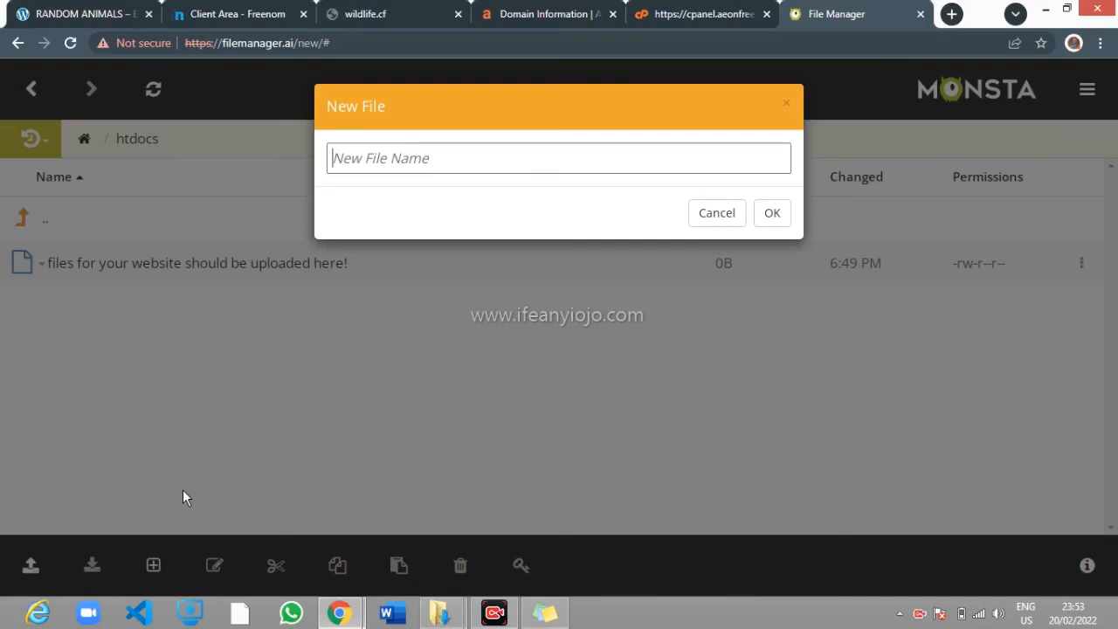
type("index")
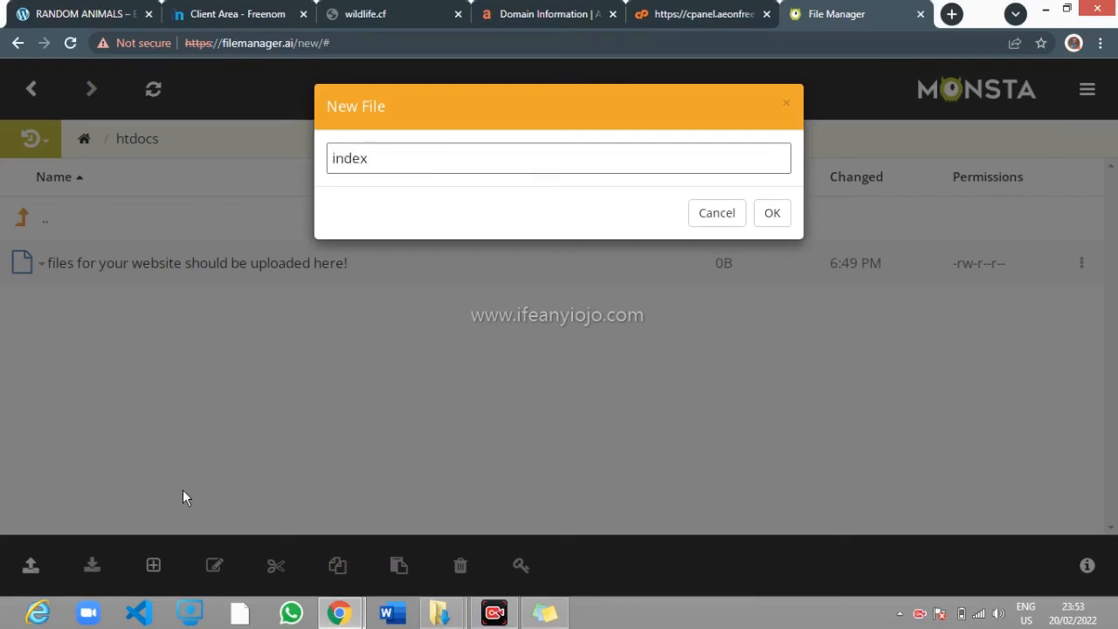
type(".html")
left_click(772, 213)
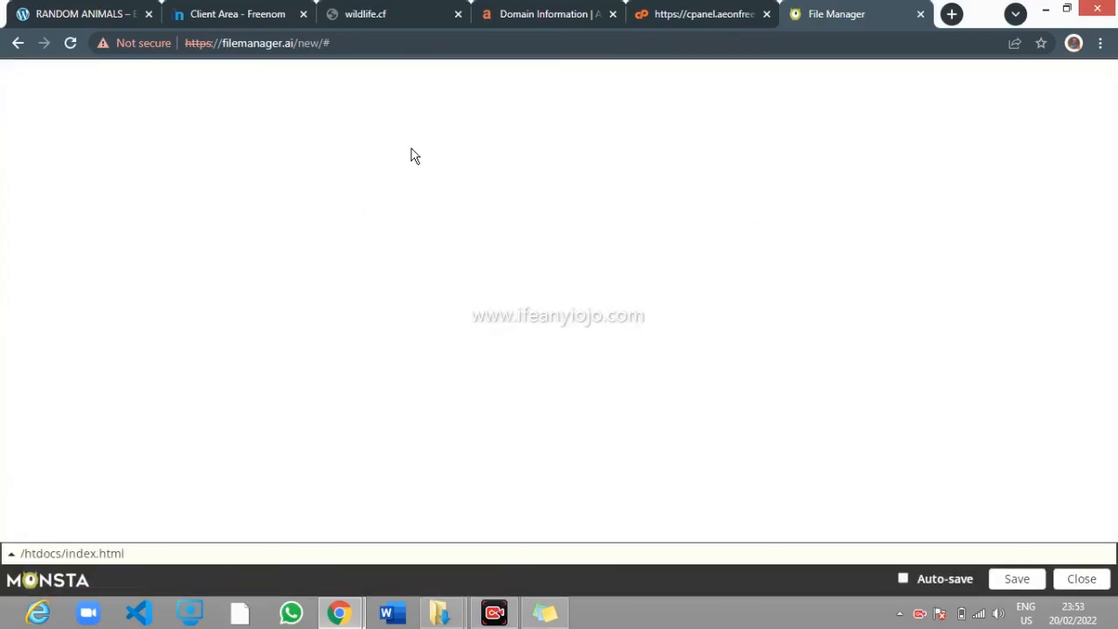
left_click(409, 11)
Reload wildlife.cf several times, checking the index.html editor in between, then open AeonFree's Domain Information page
left_click(71, 44)
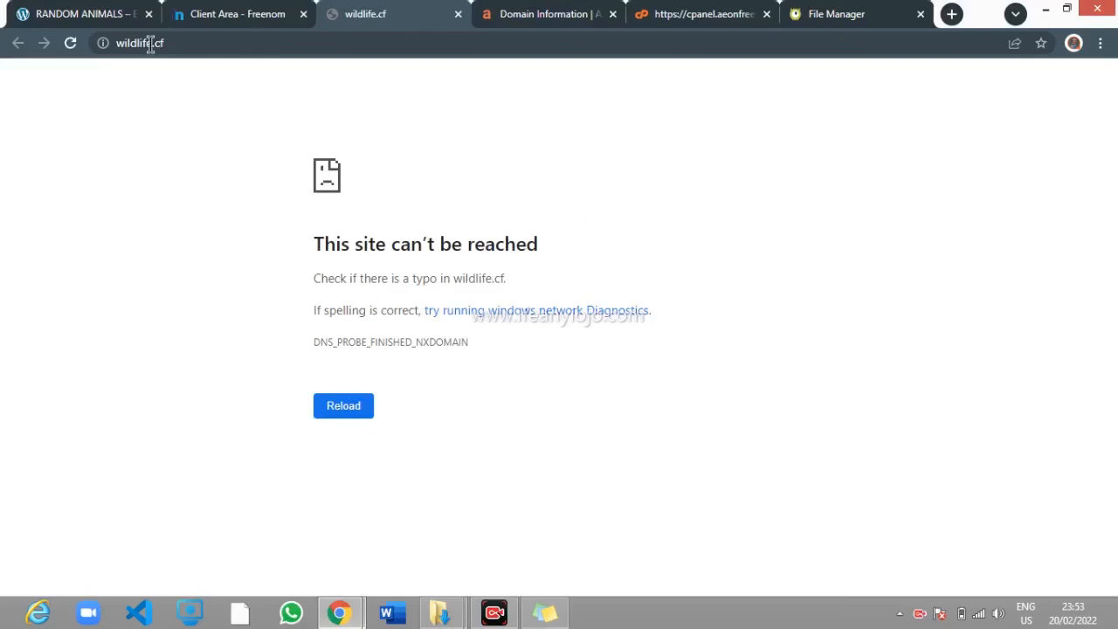
left_click(71, 45)
left_click(826, 12)
left_click(397, 10)
left_click(71, 45)
left_click(830, 14)
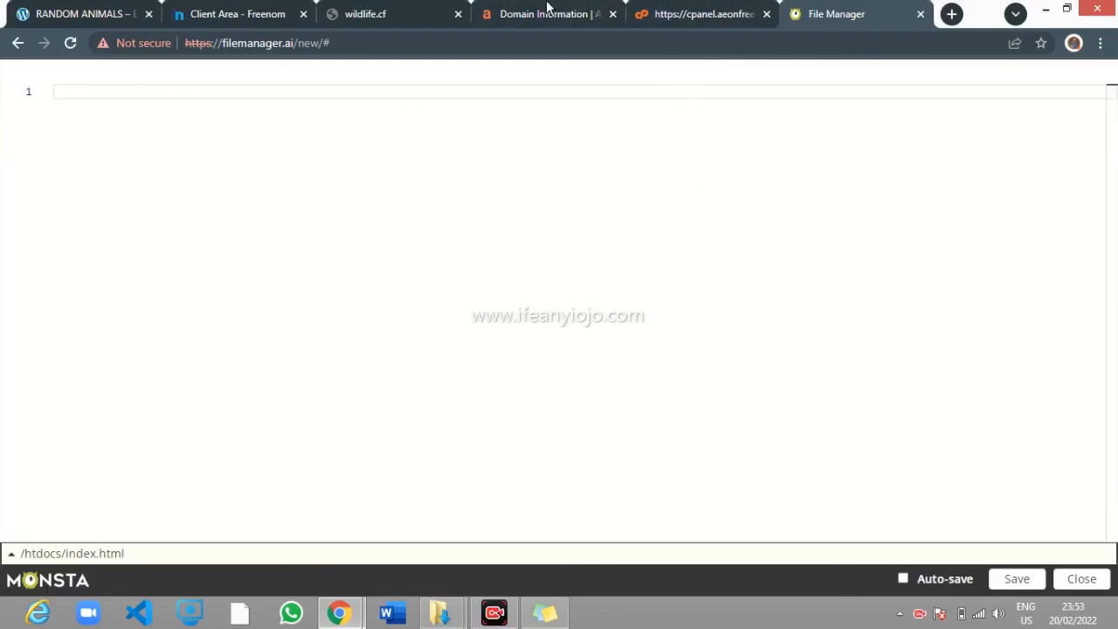
left_click(516, 9)
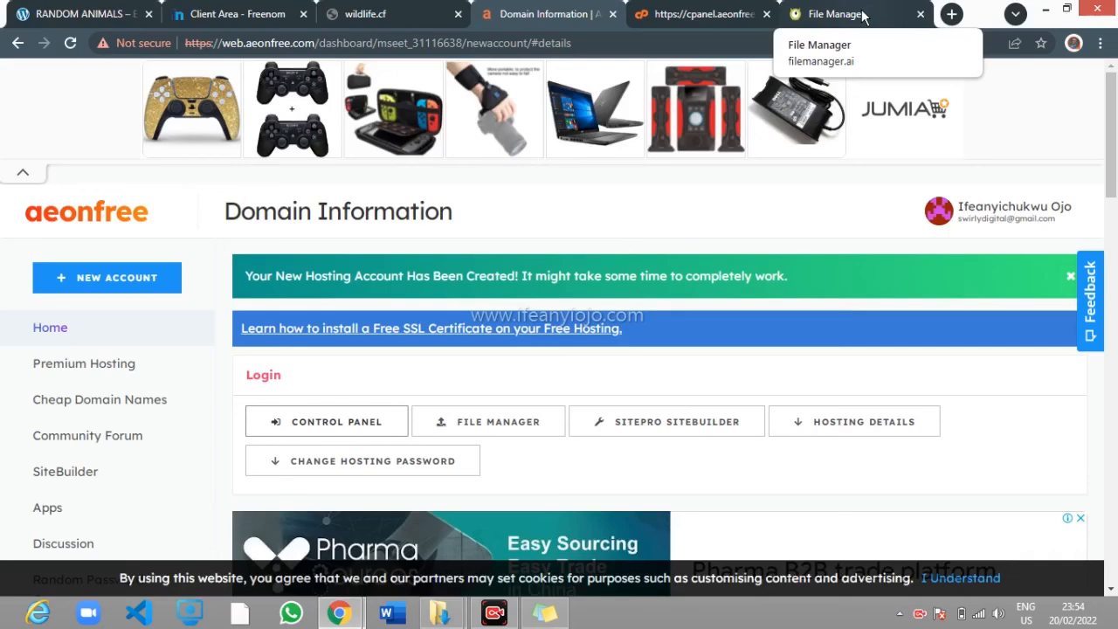
Scroll through the RANDOM ANIMALS site at randomanimals.cf, then go back to the index.html editor
left_click(78, 14)
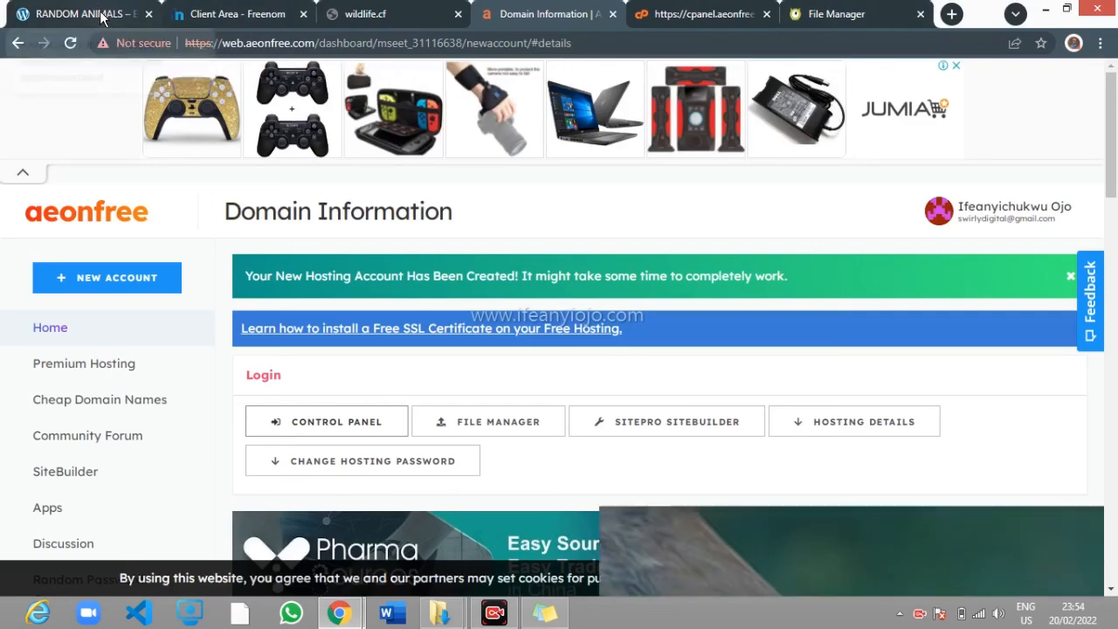
scroll(245, 201, "down", 6)
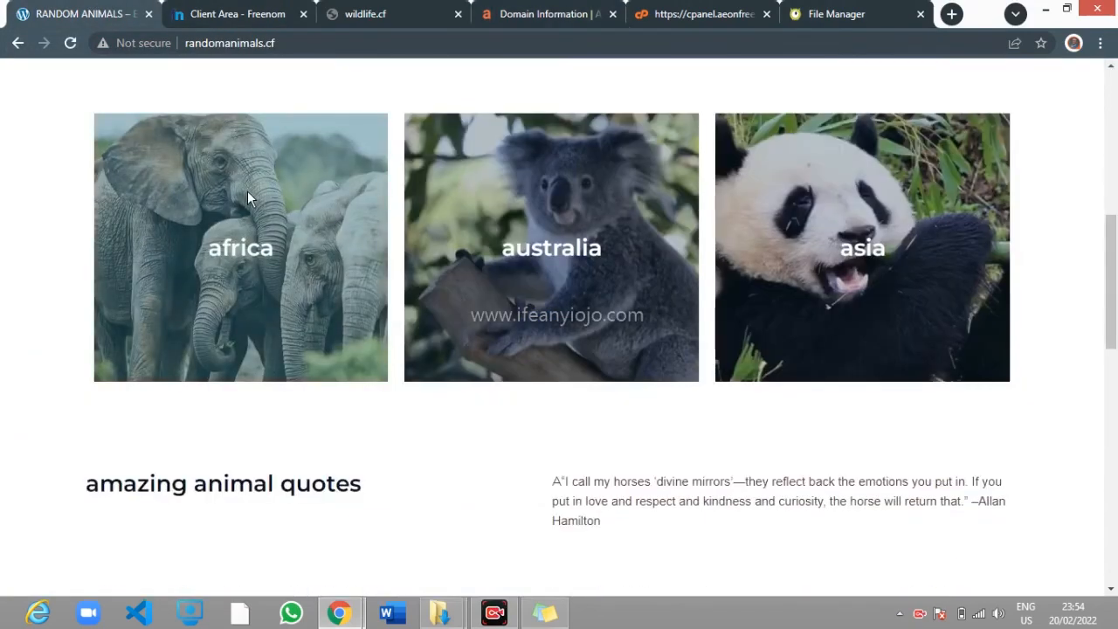
scroll(247, 190, "up", 6)
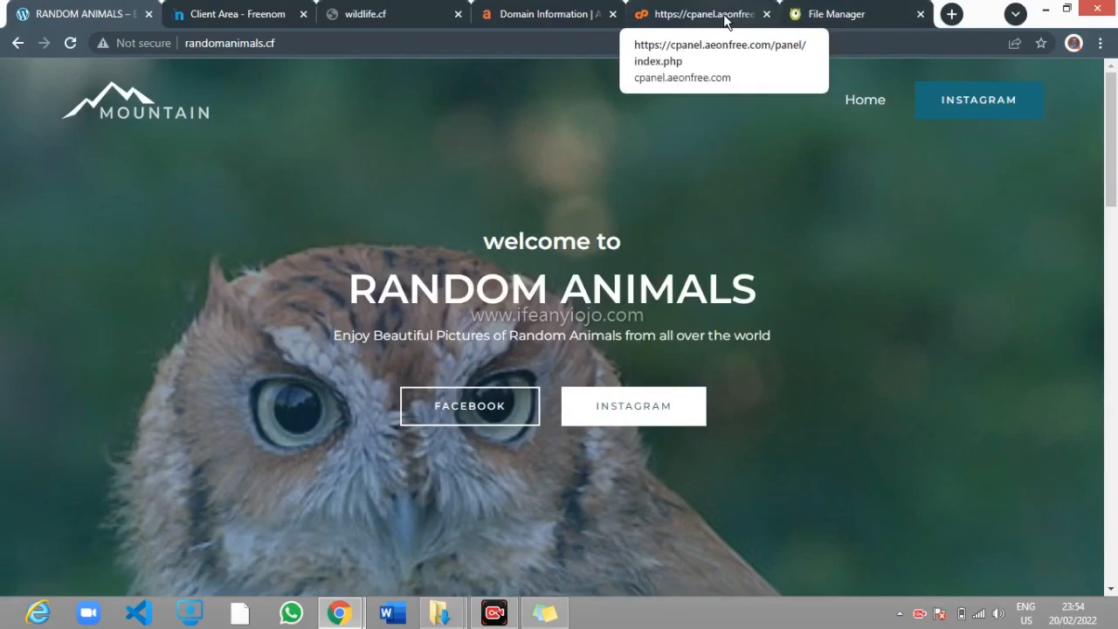
left_click(856, 13)
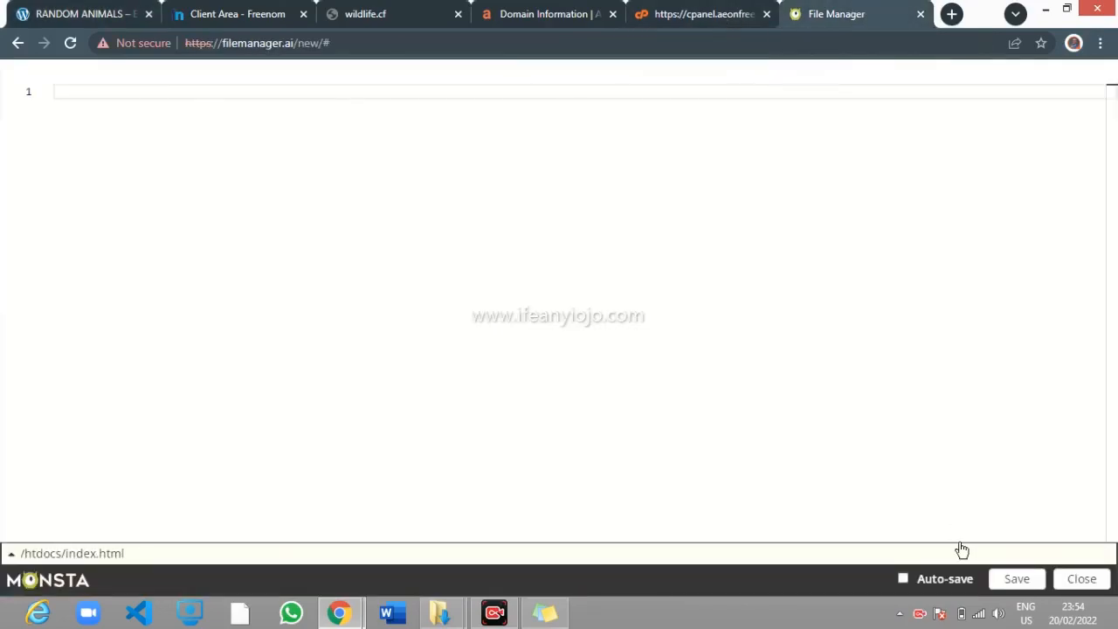